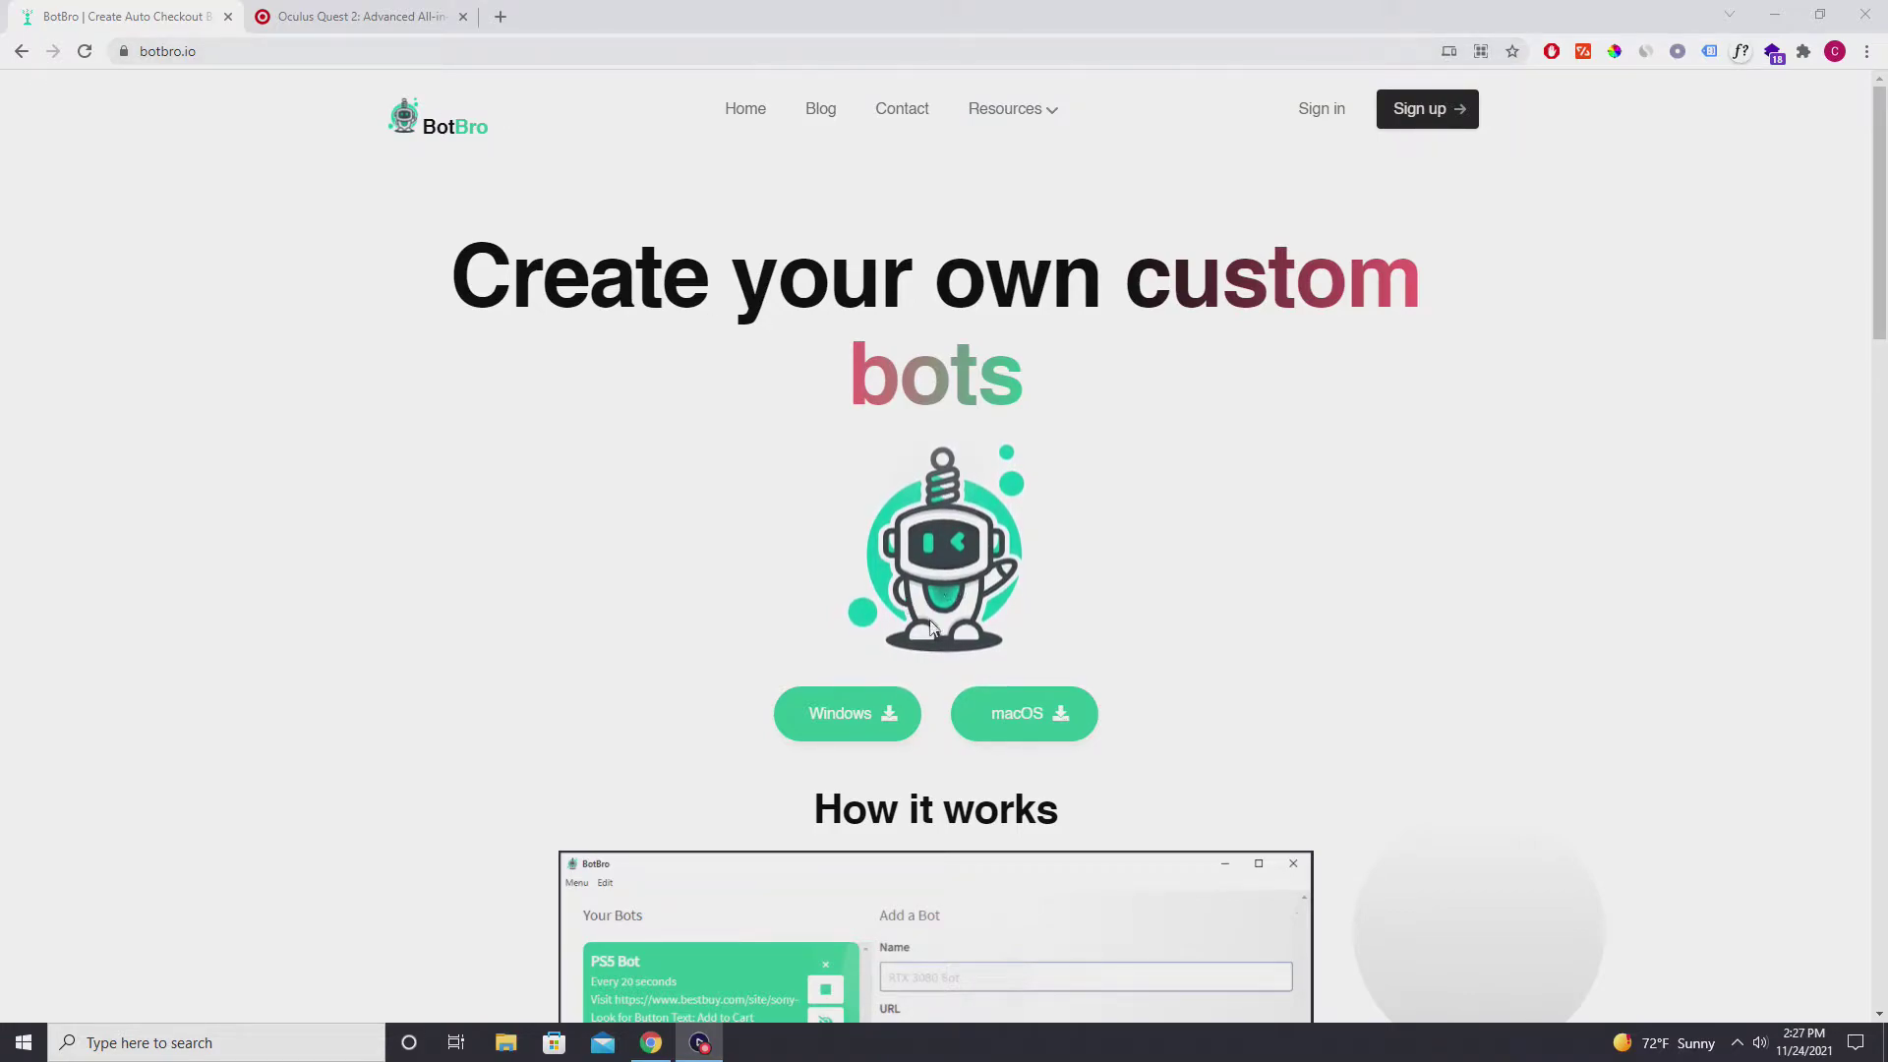
Download the BotBro Windows installer from botbro.io and launch the BotBro+Setup file.
{"action": "left_click", "coordinate": [890, 704]}
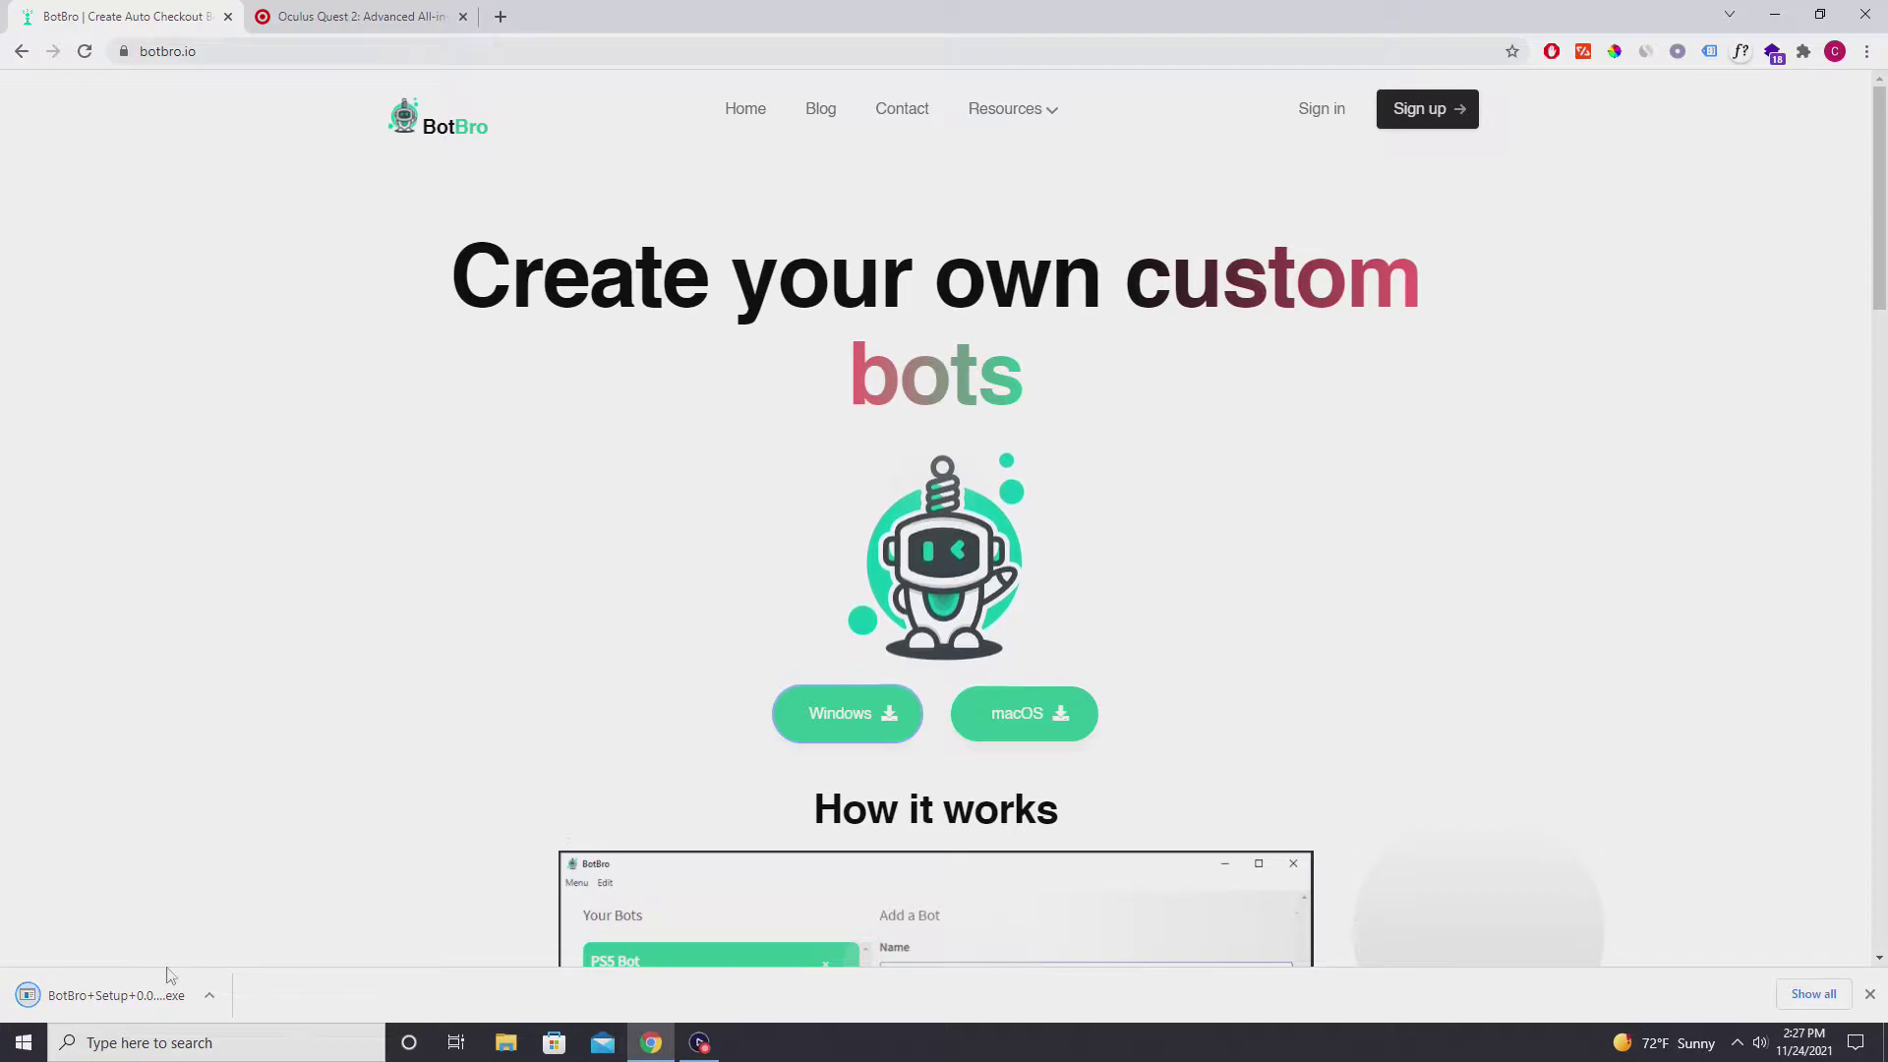
{"action": "left_click", "coordinate": [154, 997]}
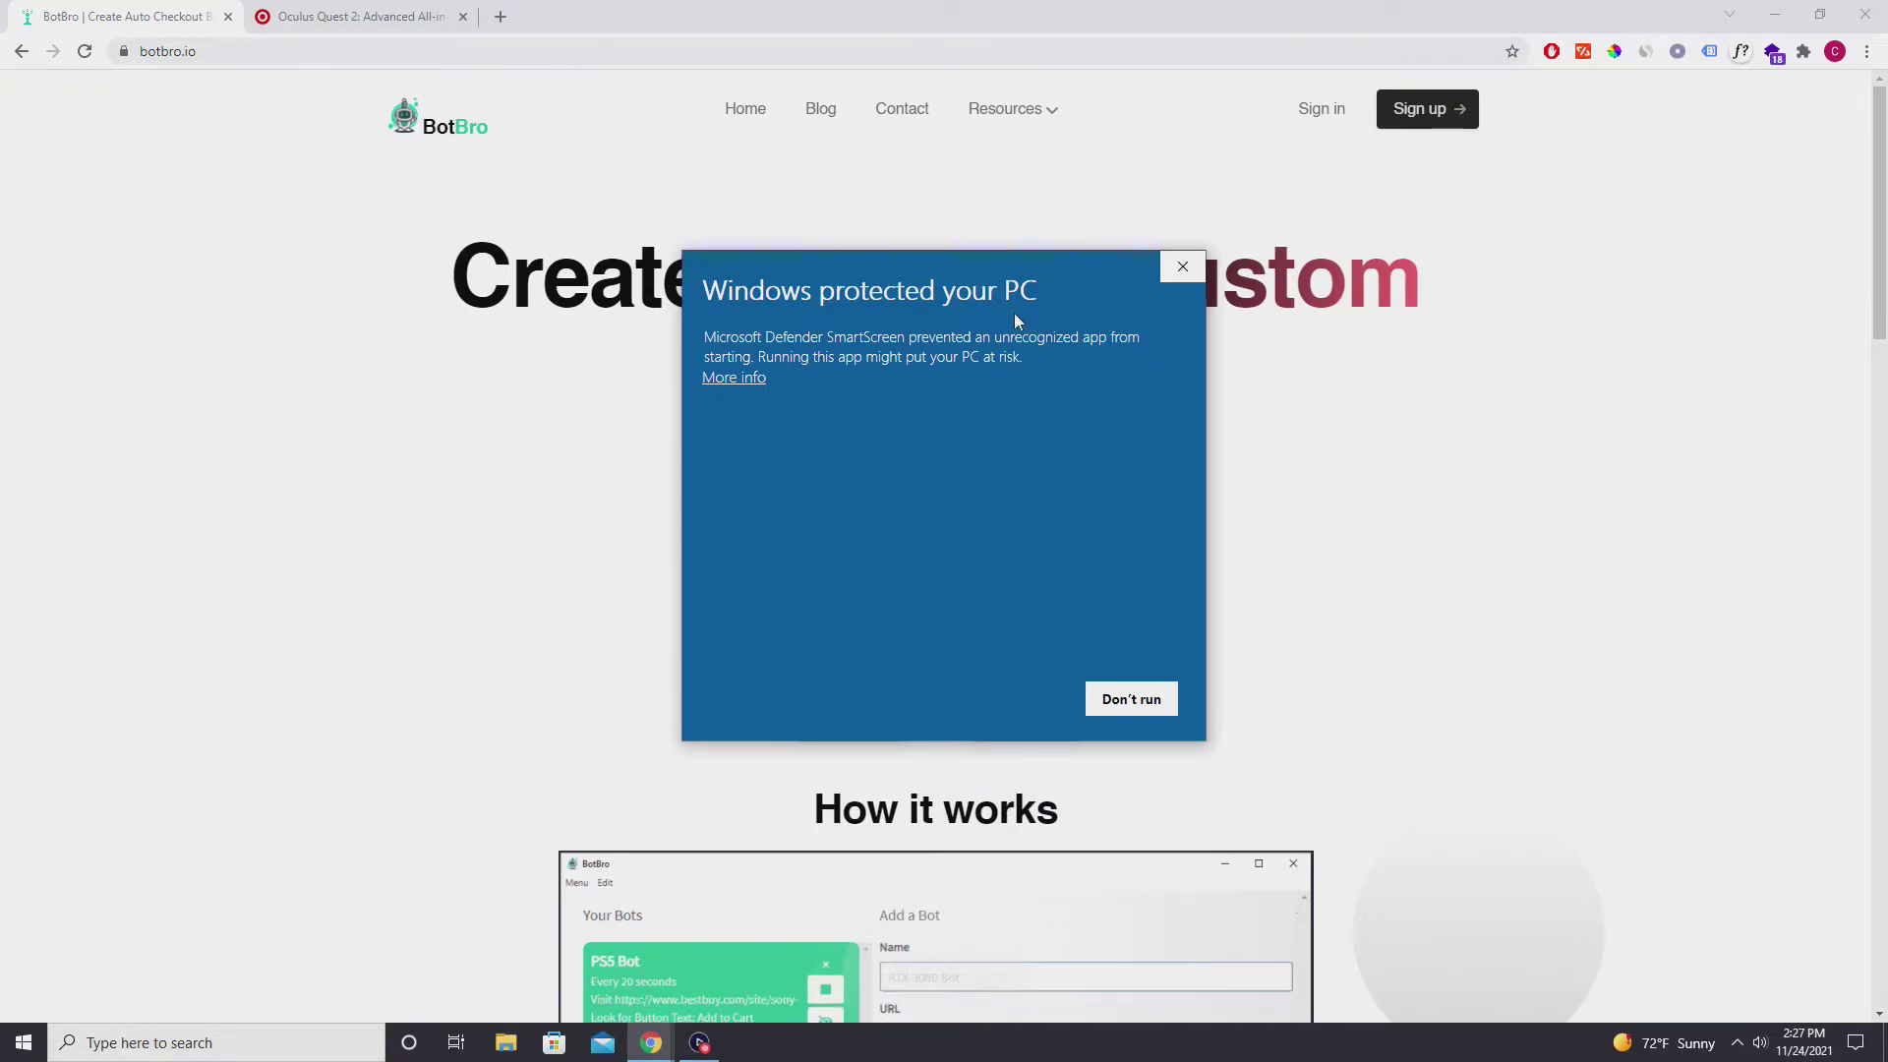
Get past the SmartScreen warning with More info and Run anyway to install BotBro.
{"action": "left_click", "coordinate": [757, 378]}
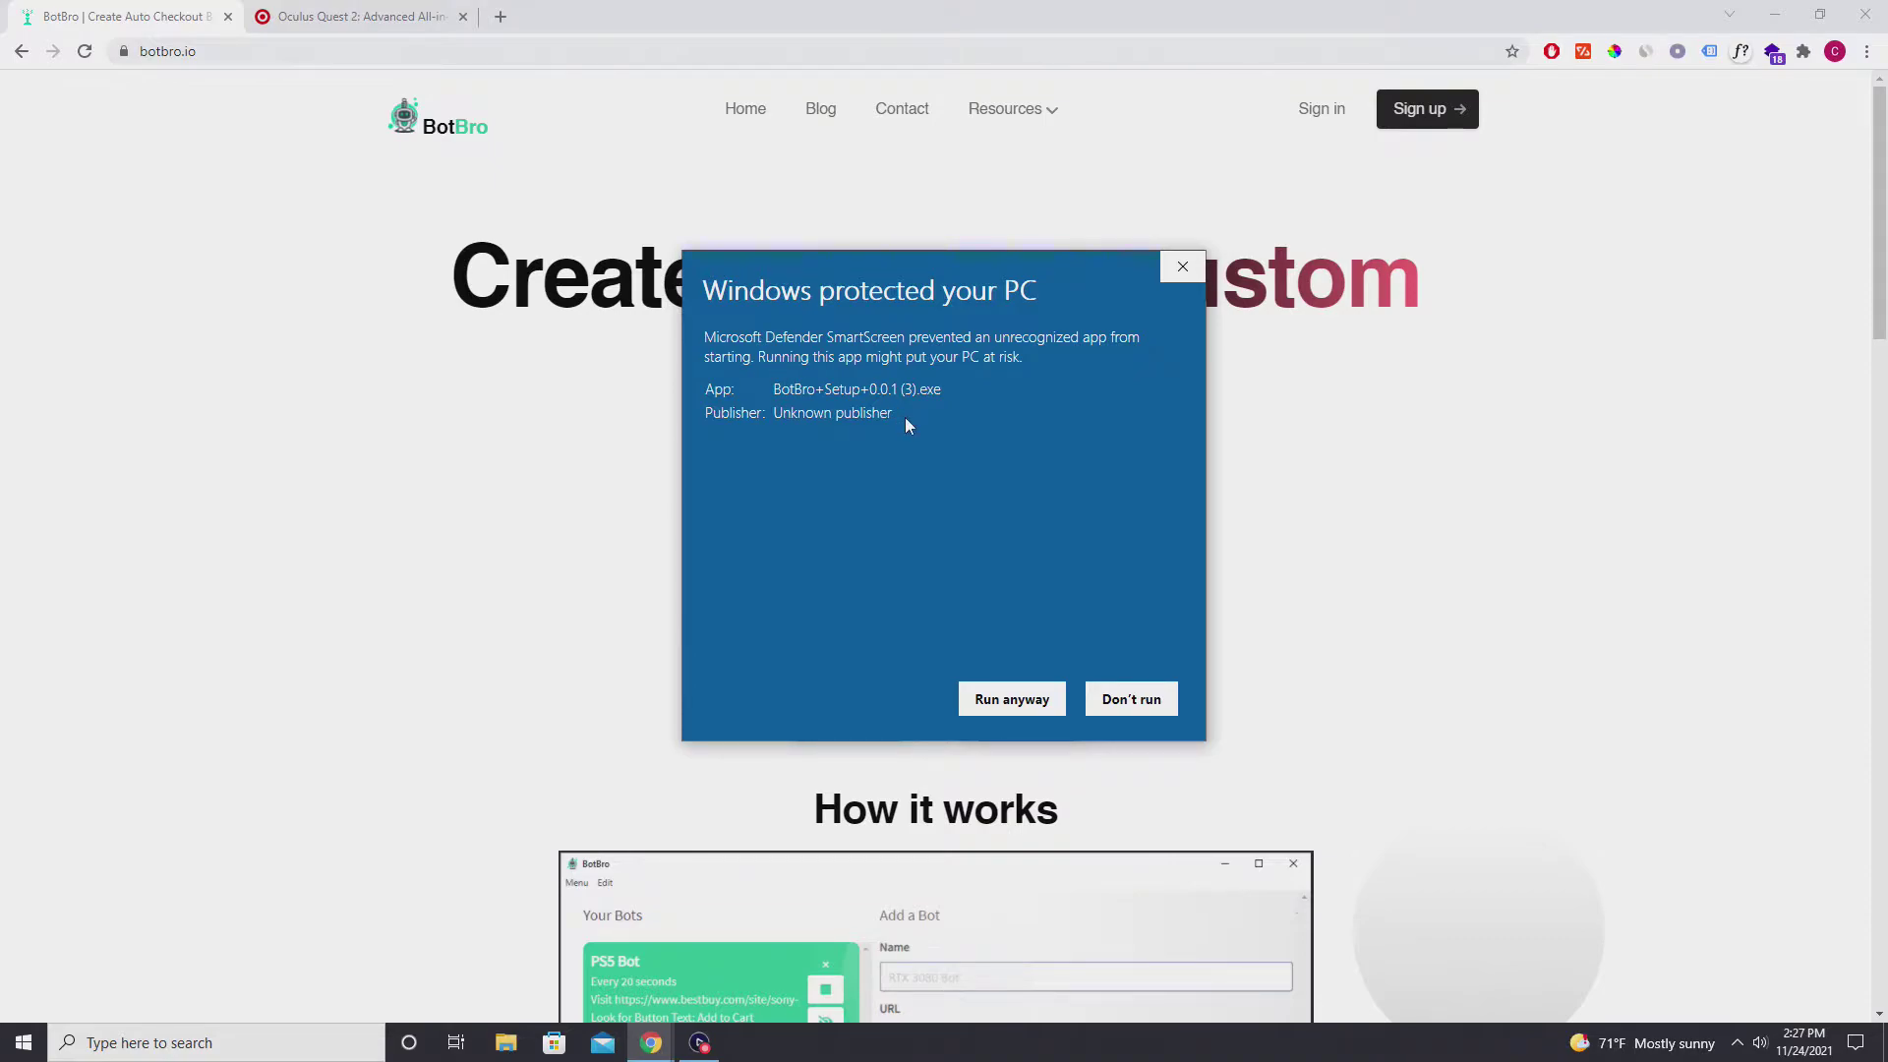
{"action": "left_click_drag", "start_coordinate": [904, 417], "coordinate": [787, 419]}
{"action": "left_click", "coordinate": [777, 419]}
{"action": "left_click", "coordinate": [1011, 696]}
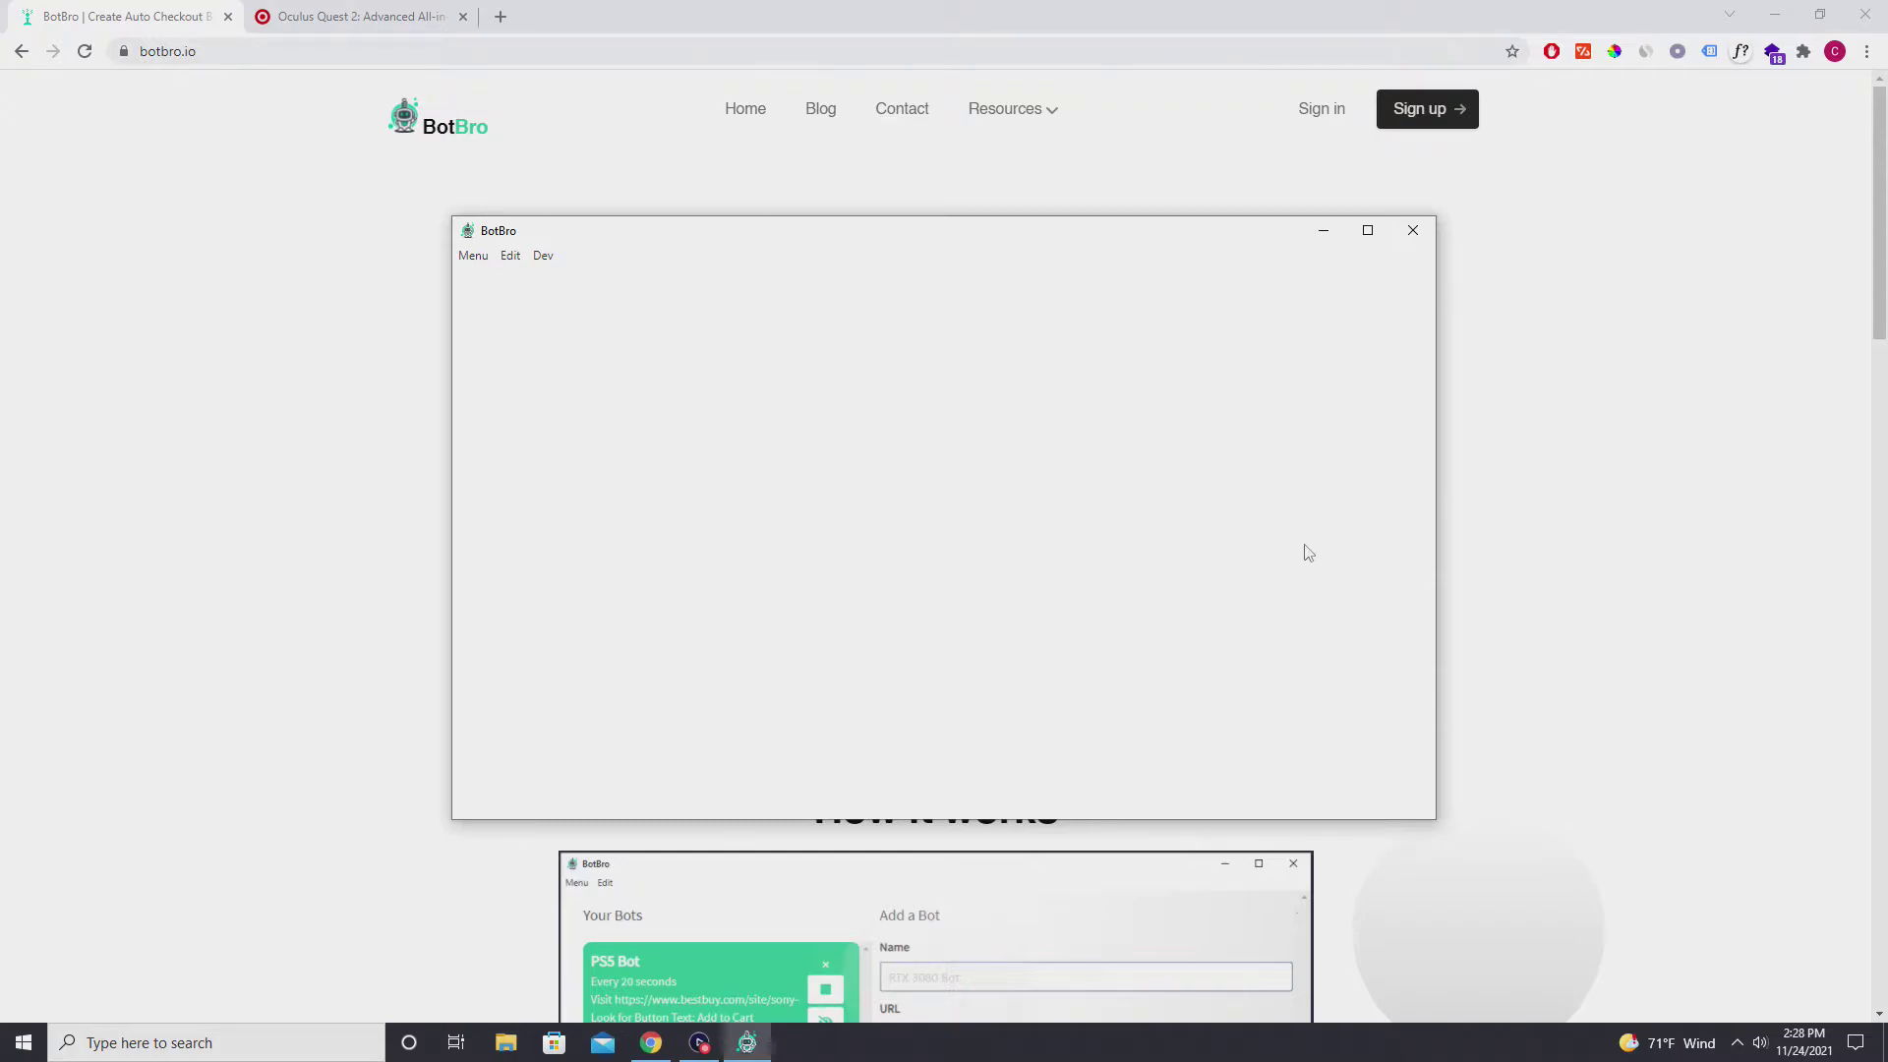
Move the loaded BotBro window slightly up on the screen.
{"action": "left_click_drag", "start_coordinate": [921, 230], "coordinate": [927, 212]}
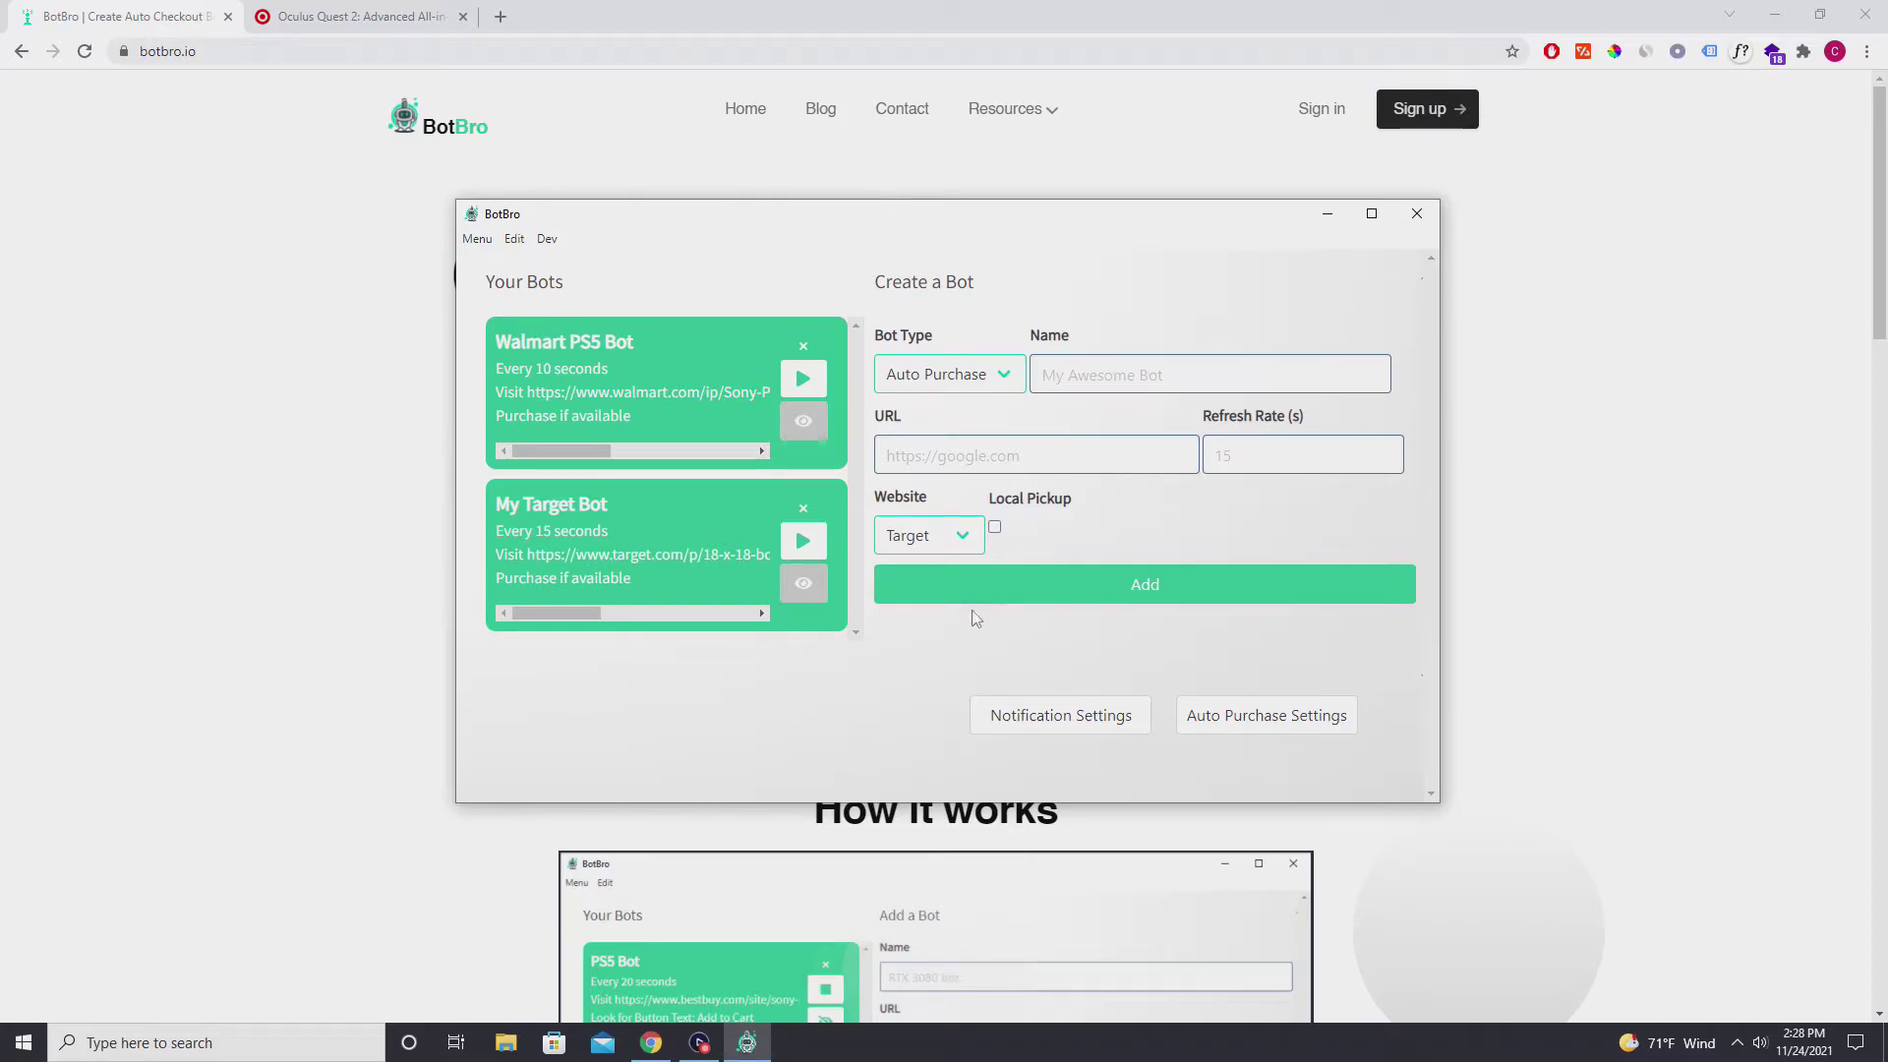
Check the notification email and phone number, save the notification settings, and return to the bots view.
{"action": "left_click", "coordinate": [1042, 712]}
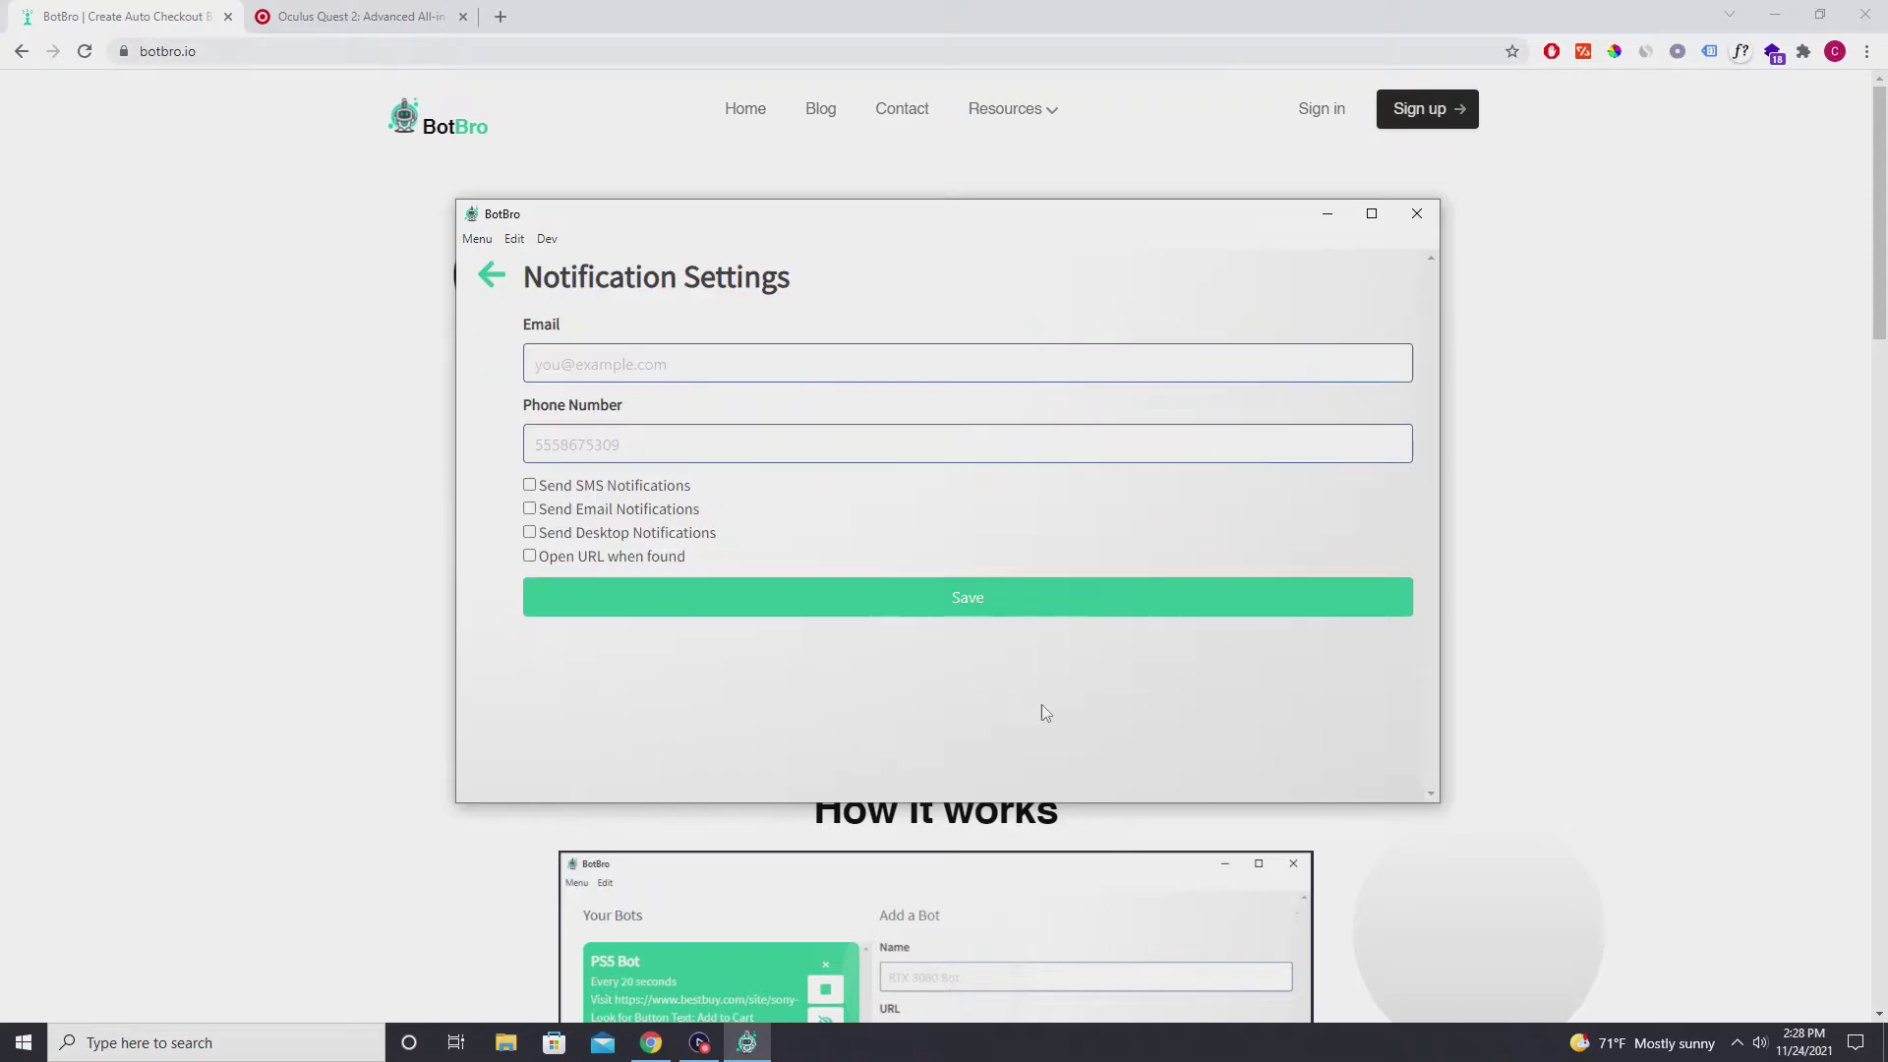
{"action": "double_click", "coordinate": [830, 368]}
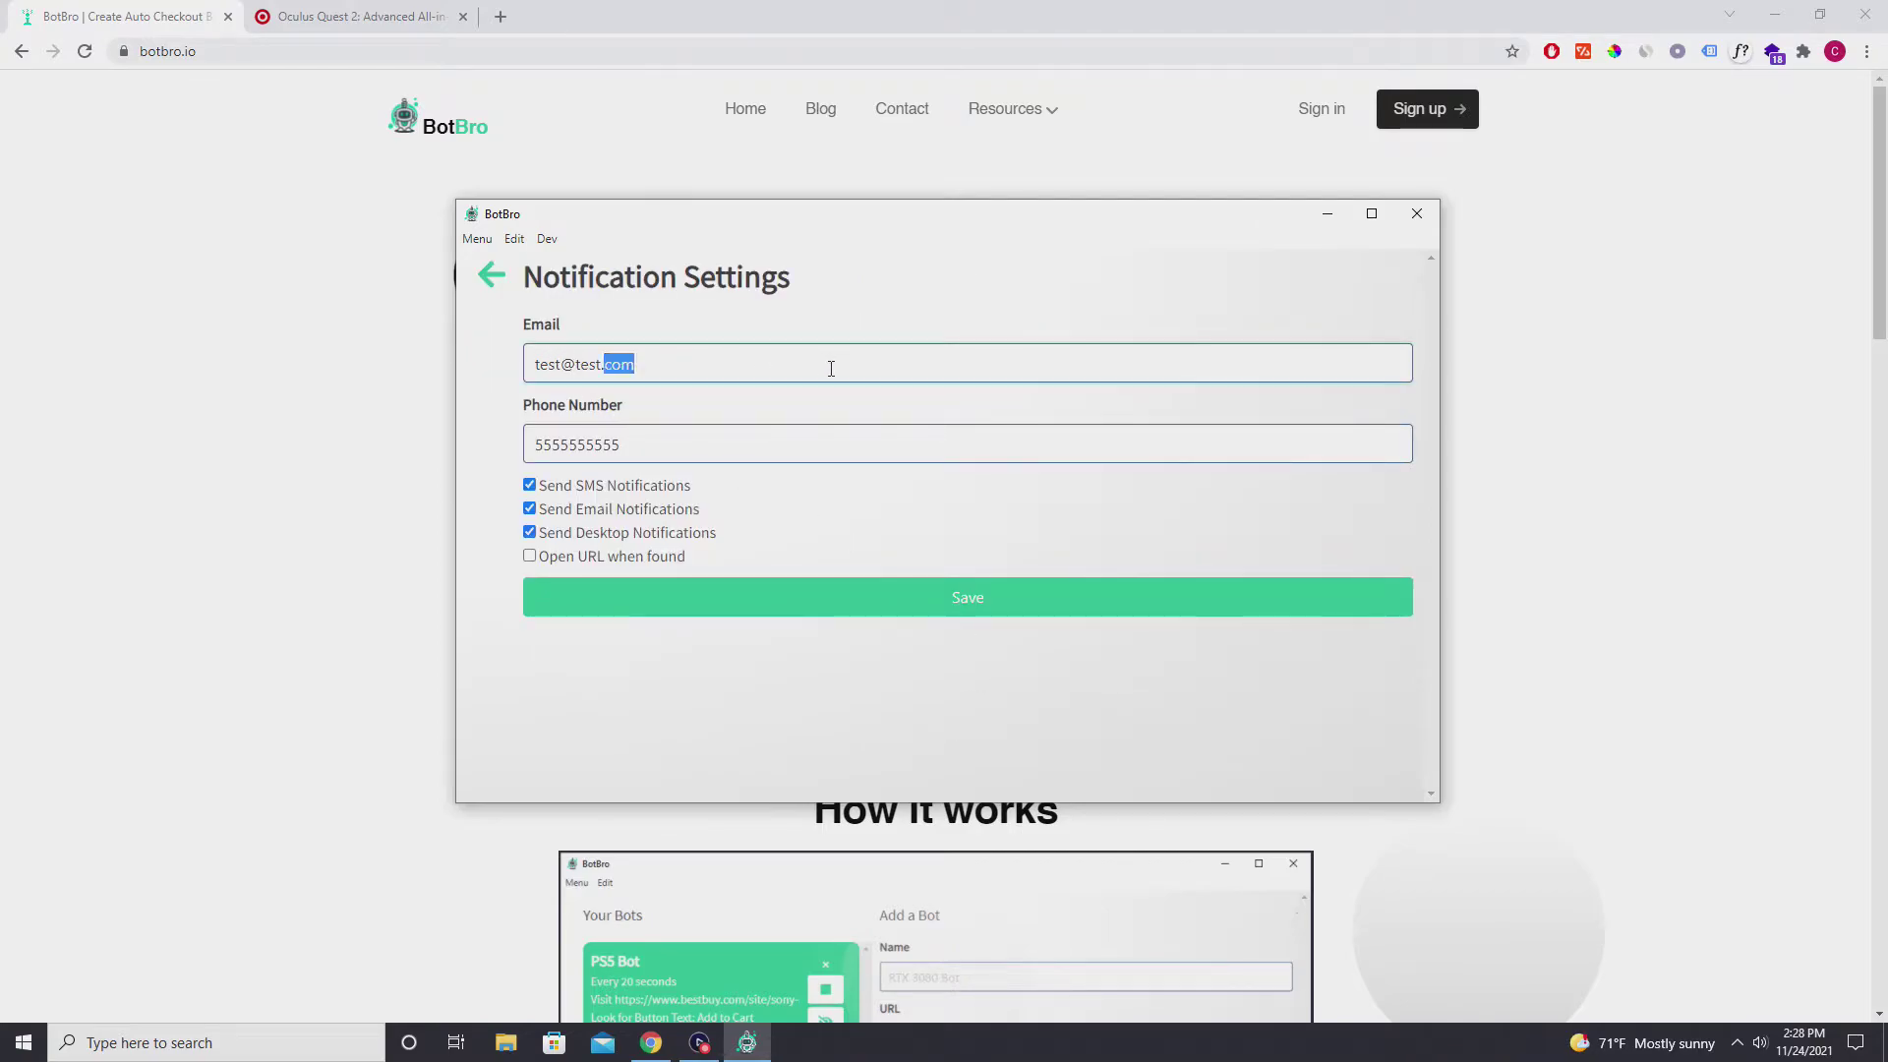
{"action": "left_click", "coordinate": [831, 368]}
{"action": "double_click", "coordinate": [713, 444]}
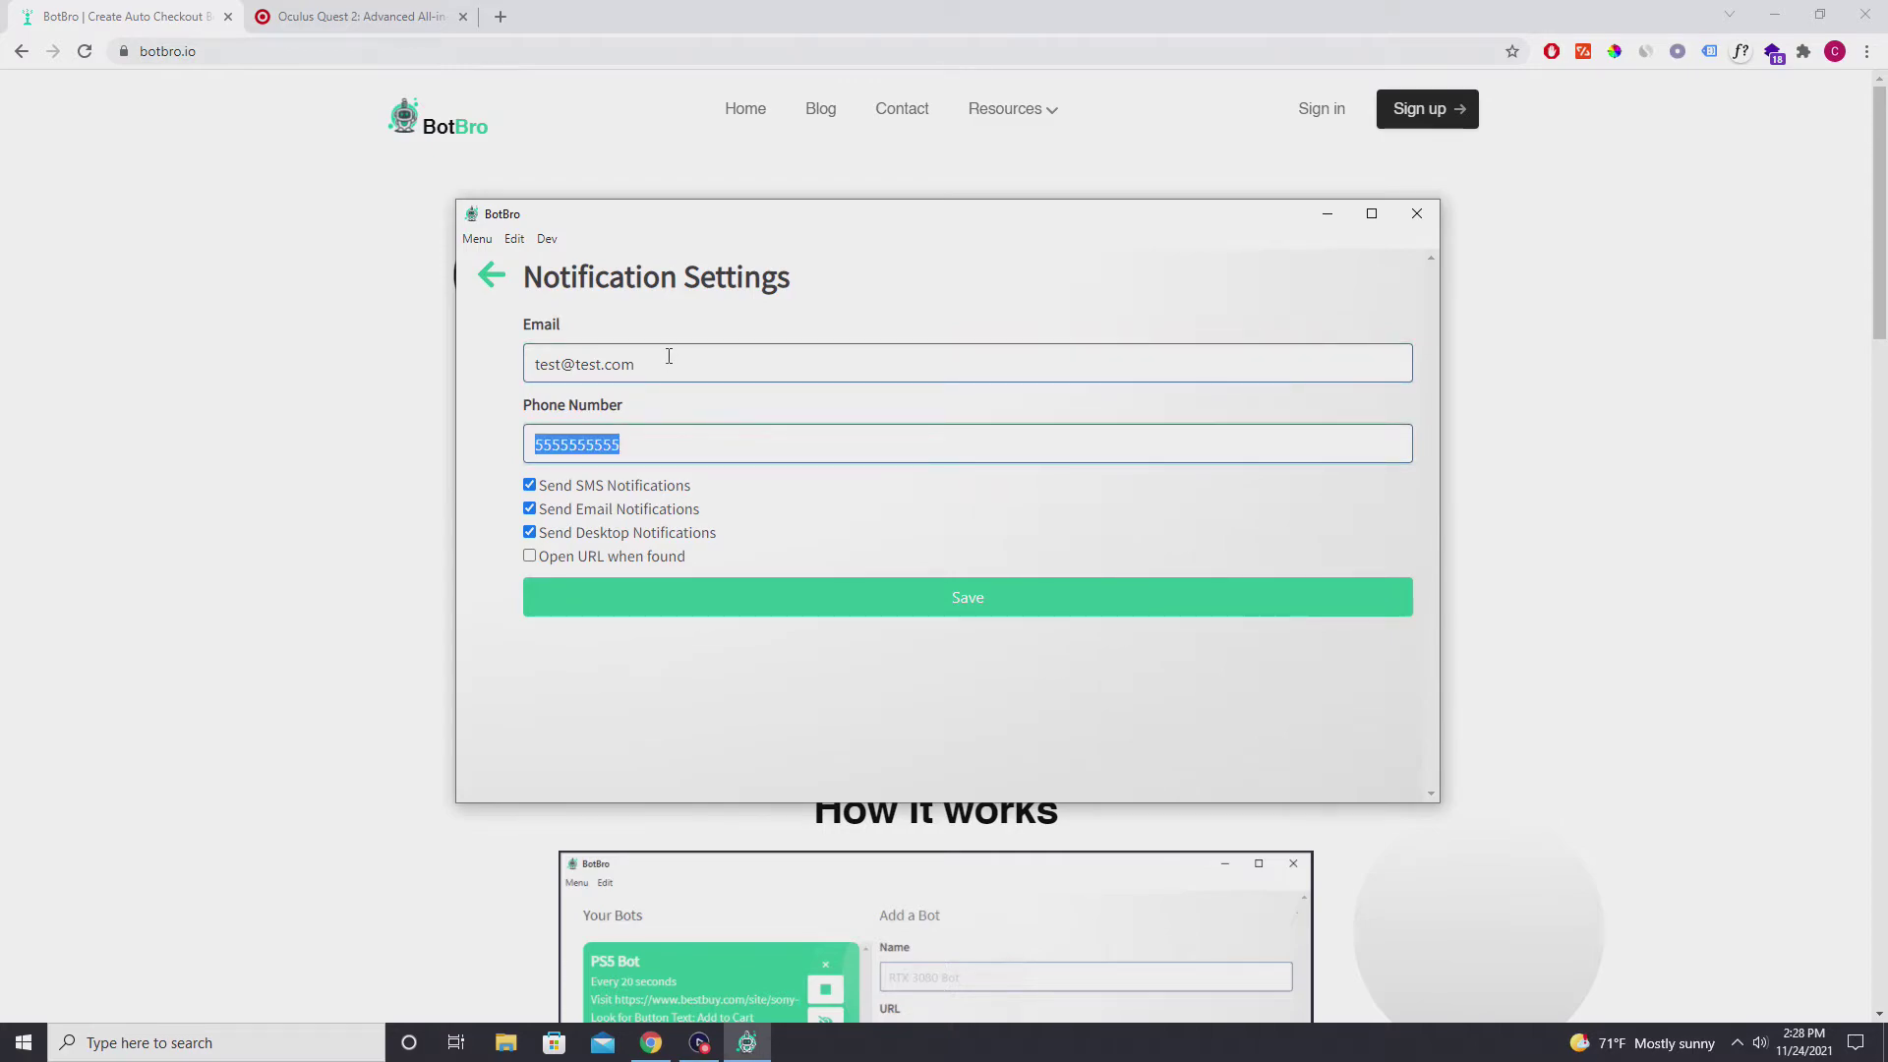
{"action": "left_click", "coordinate": [644, 441]}
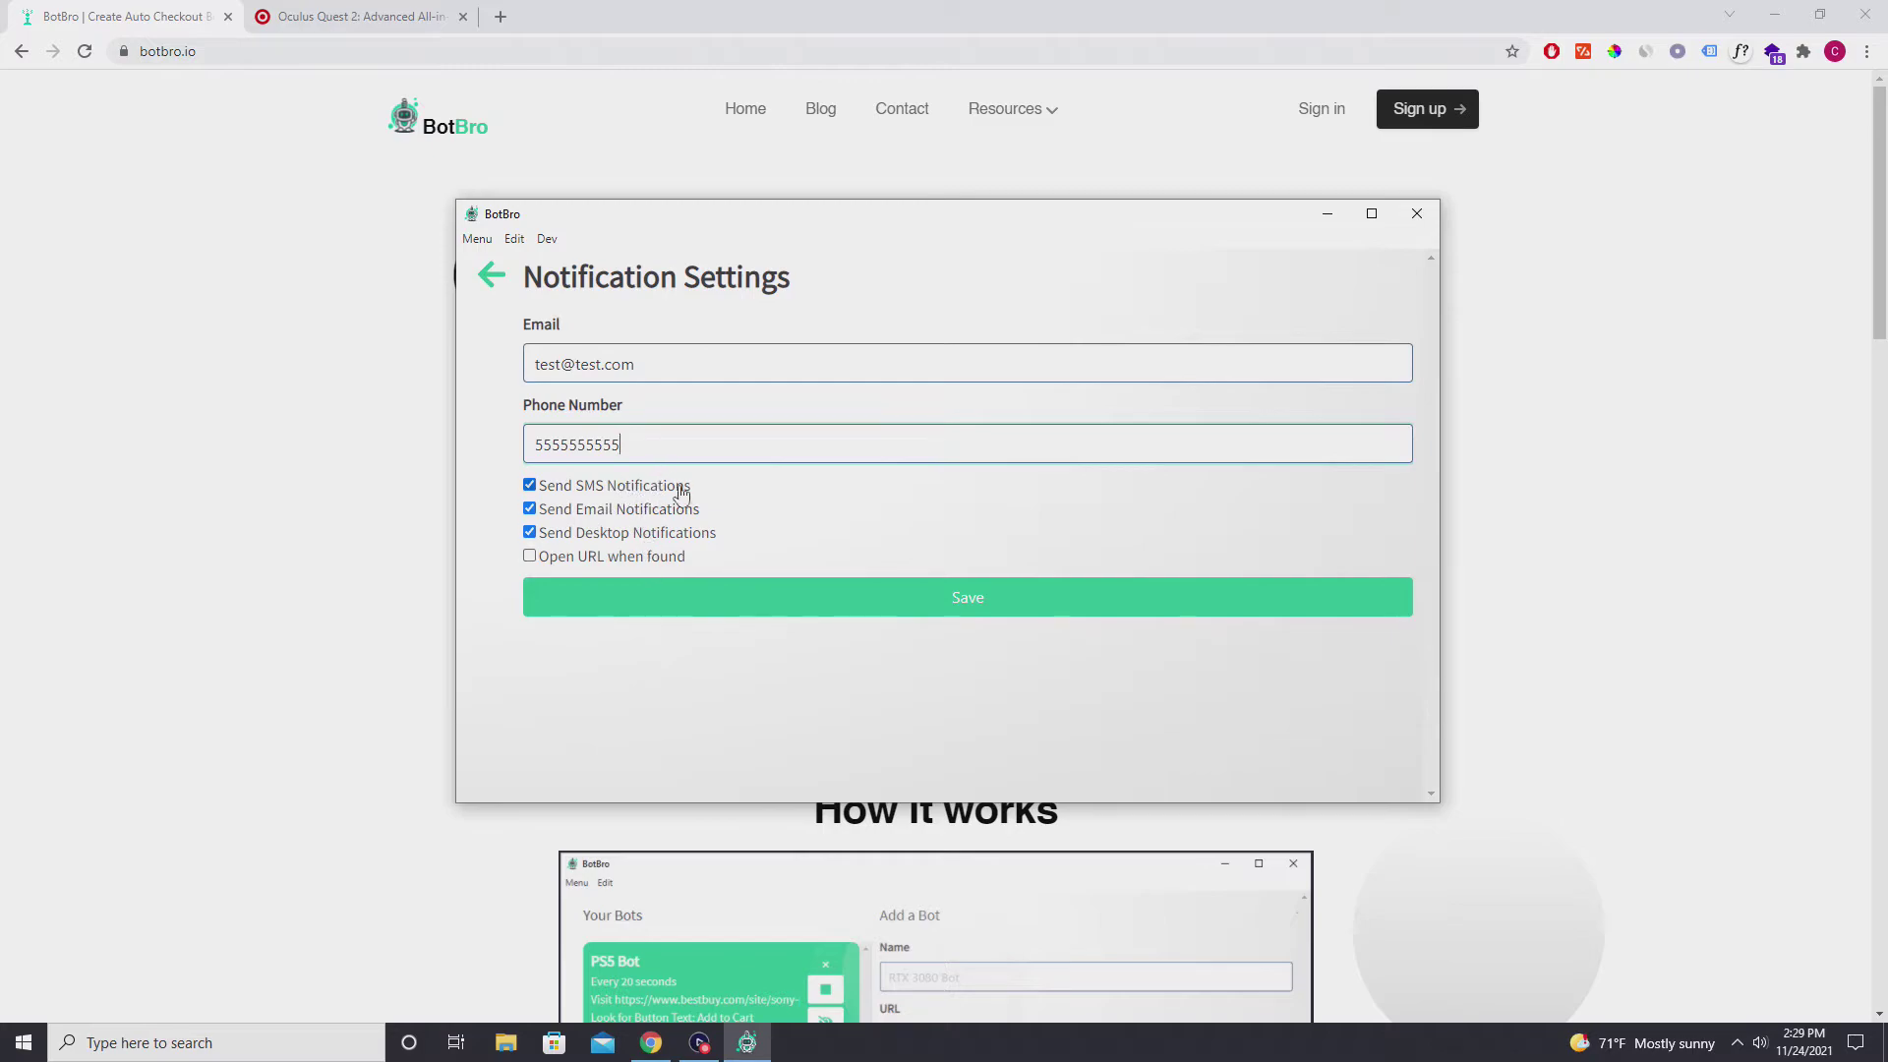
{"action": "left_click", "coordinate": [873, 598]}
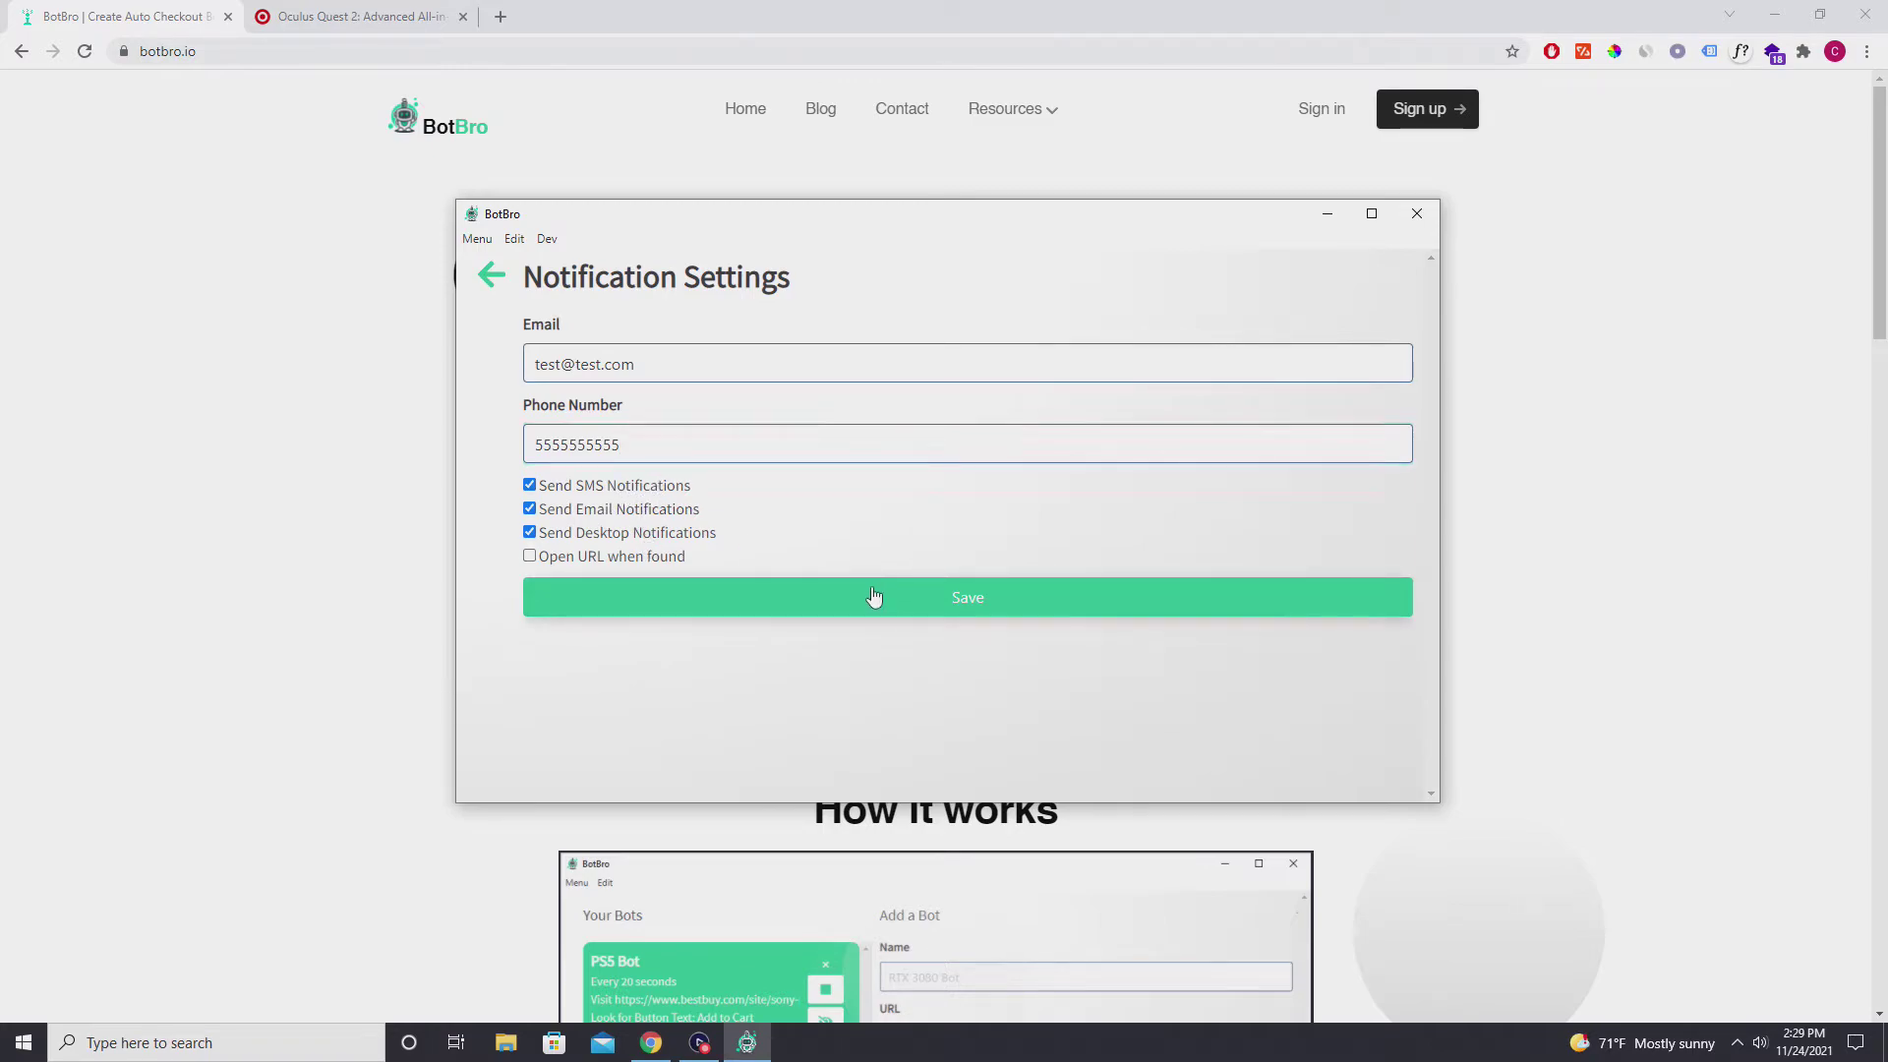
{"action": "left_click", "coordinate": [487, 279]}
Open Auto Purchase Settings and review the Target username.
{"action": "left_click", "coordinate": [1267, 735]}
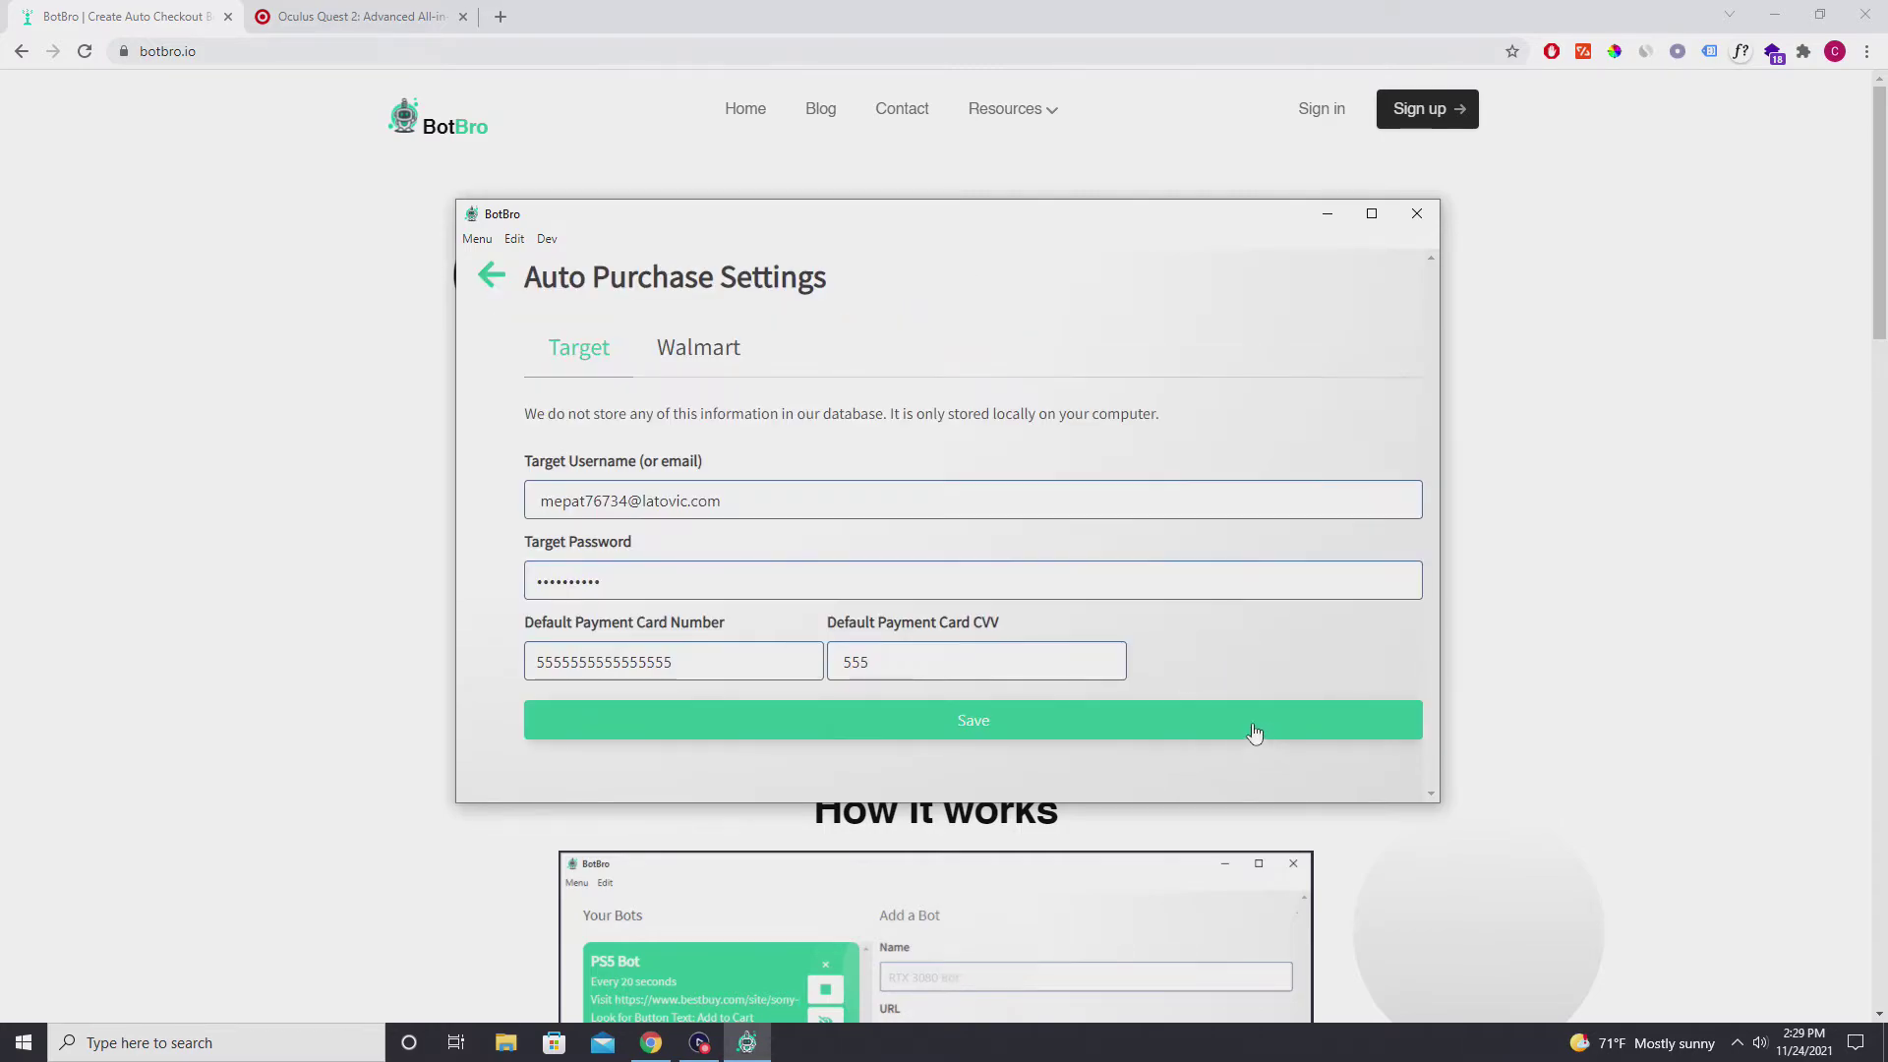
{"action": "triple_click", "coordinate": [735, 501]}
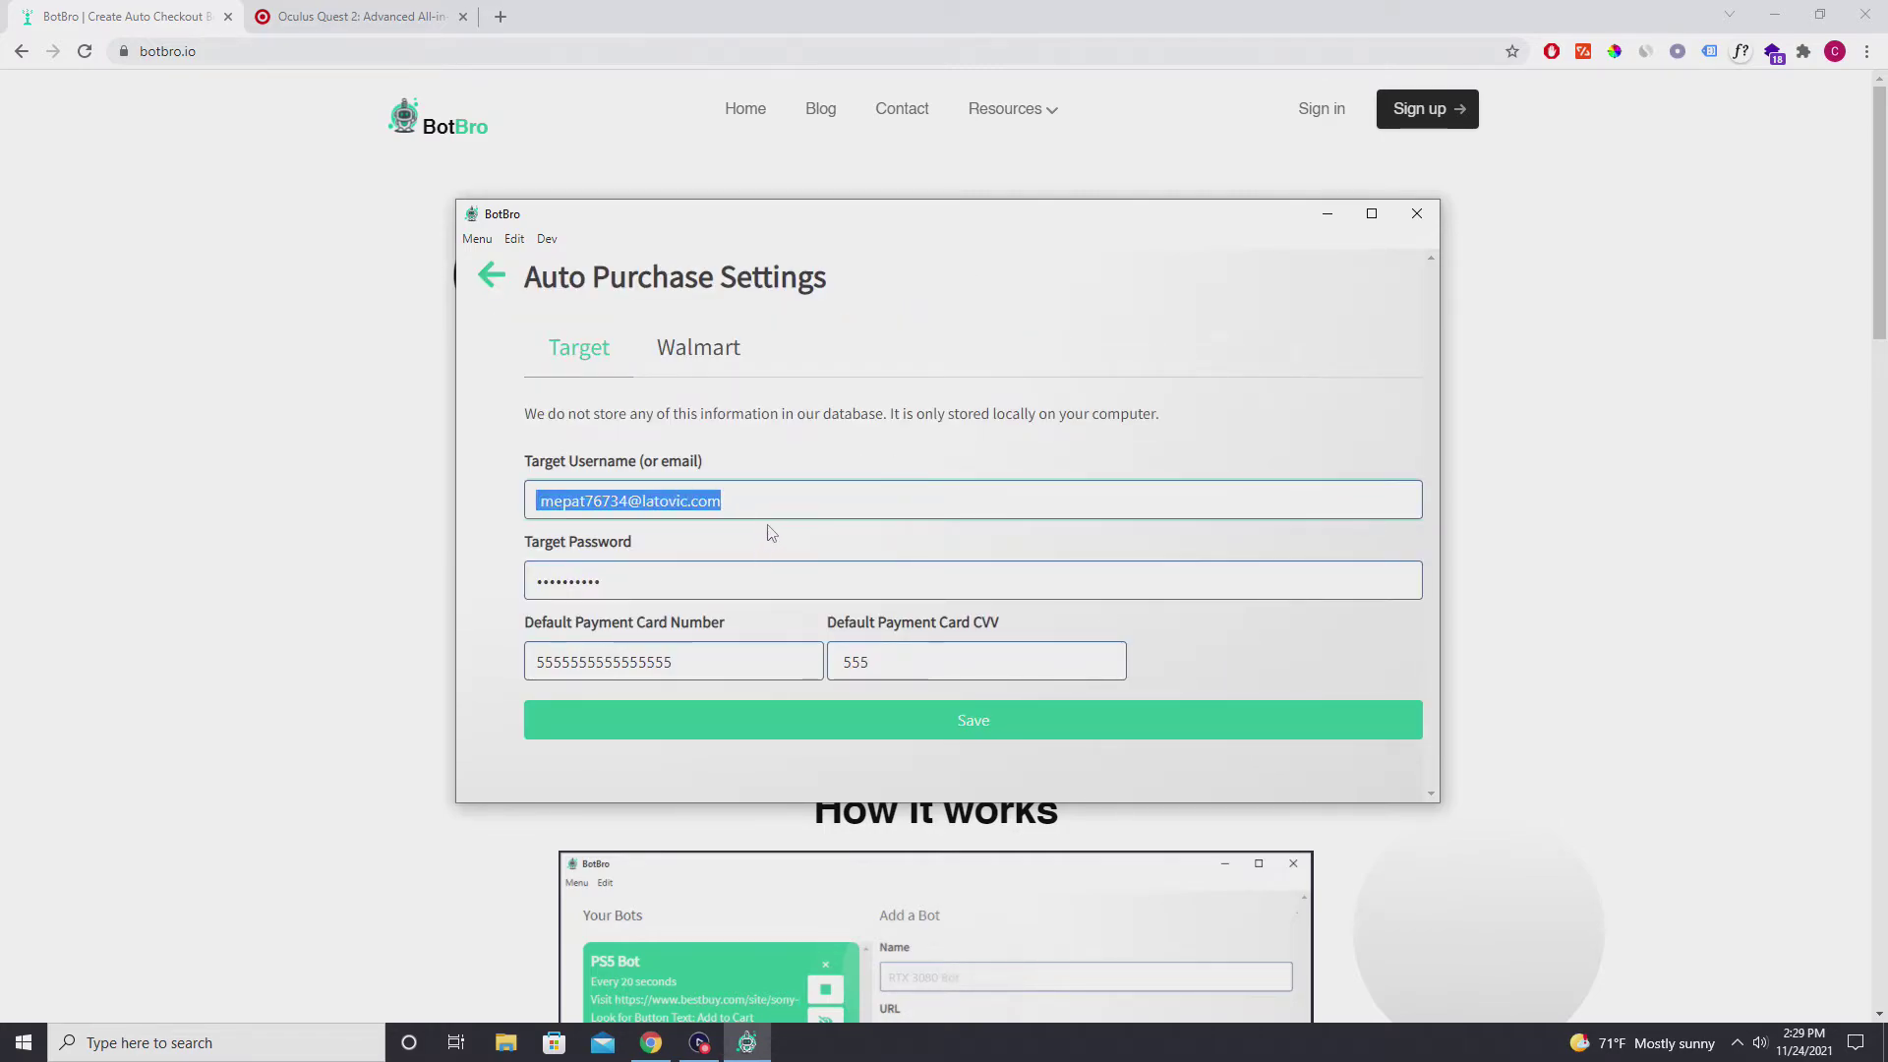
{"action": "left_click", "coordinate": [775, 531]}
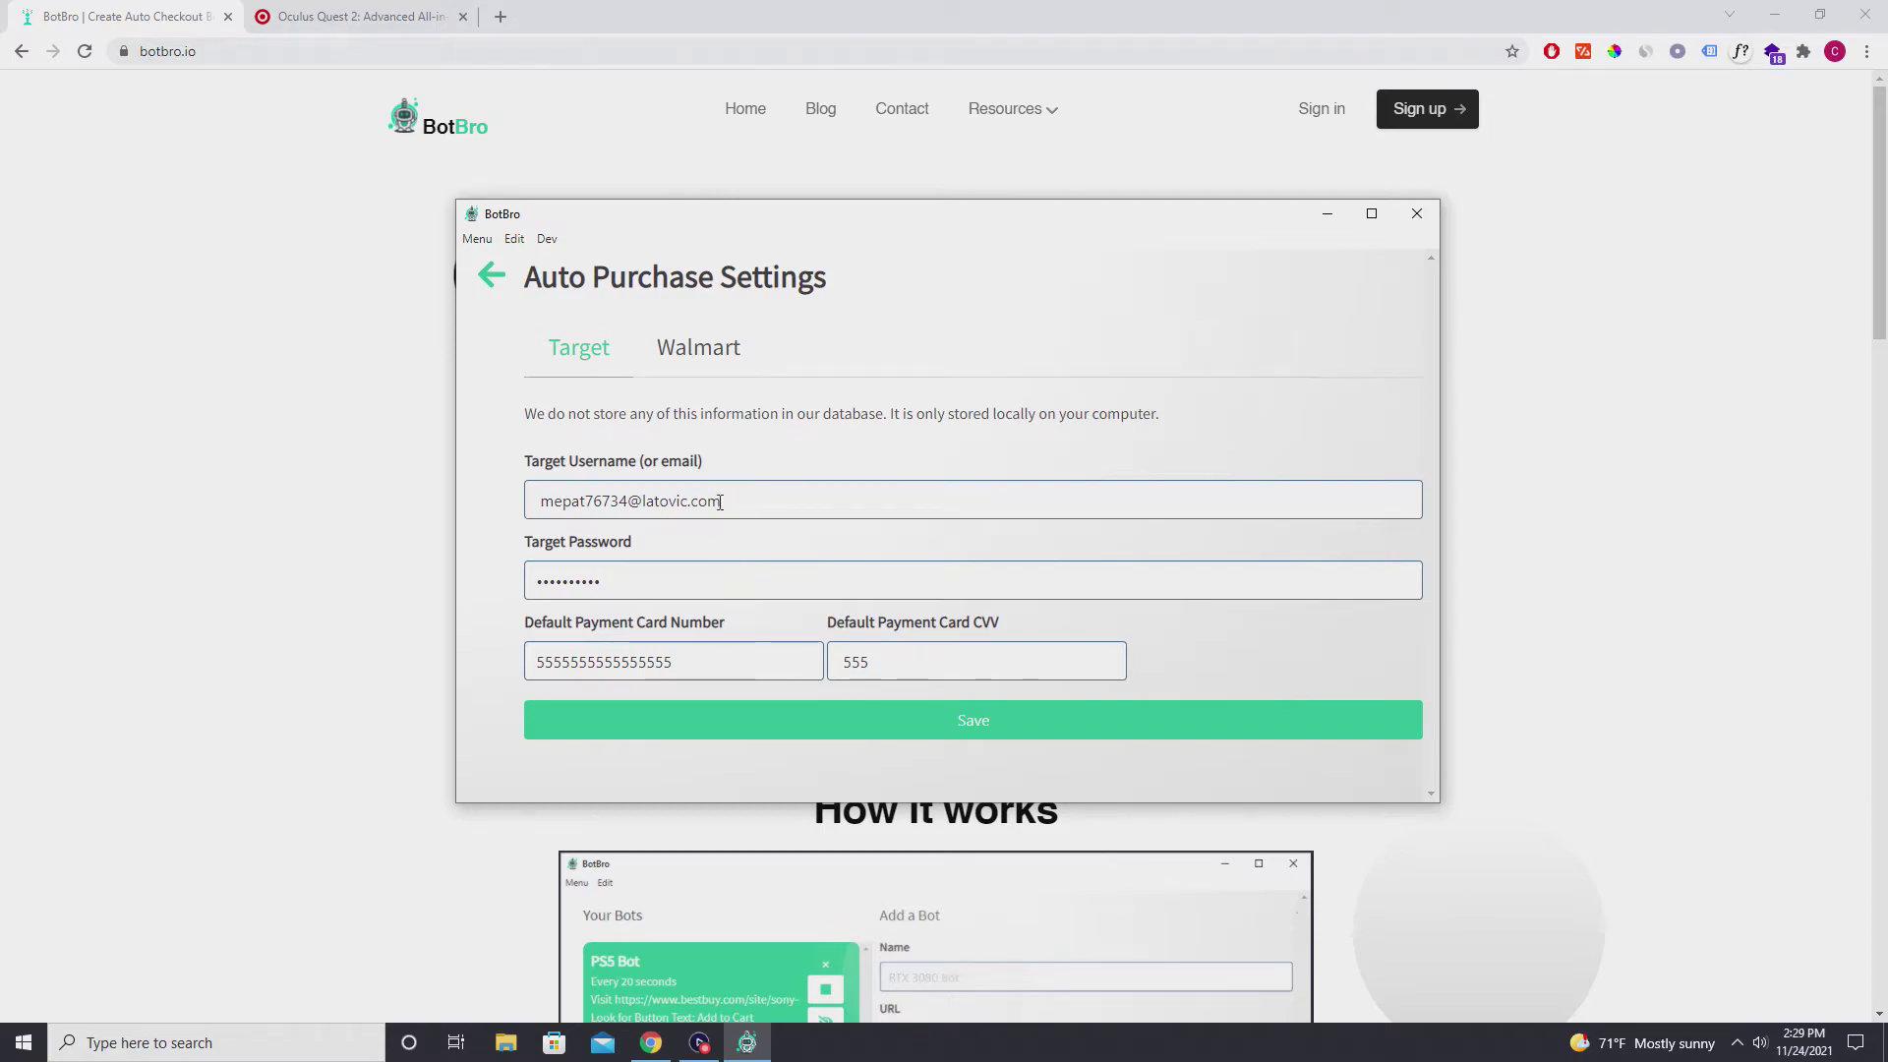
{"action": "left_click_drag", "start_coordinate": [720, 502], "coordinate": [537, 584]}
Review the default payment card number and CVV fields.
{"action": "left_click", "coordinate": [696, 647]}
{"action": "double_click", "coordinate": [602, 664]}
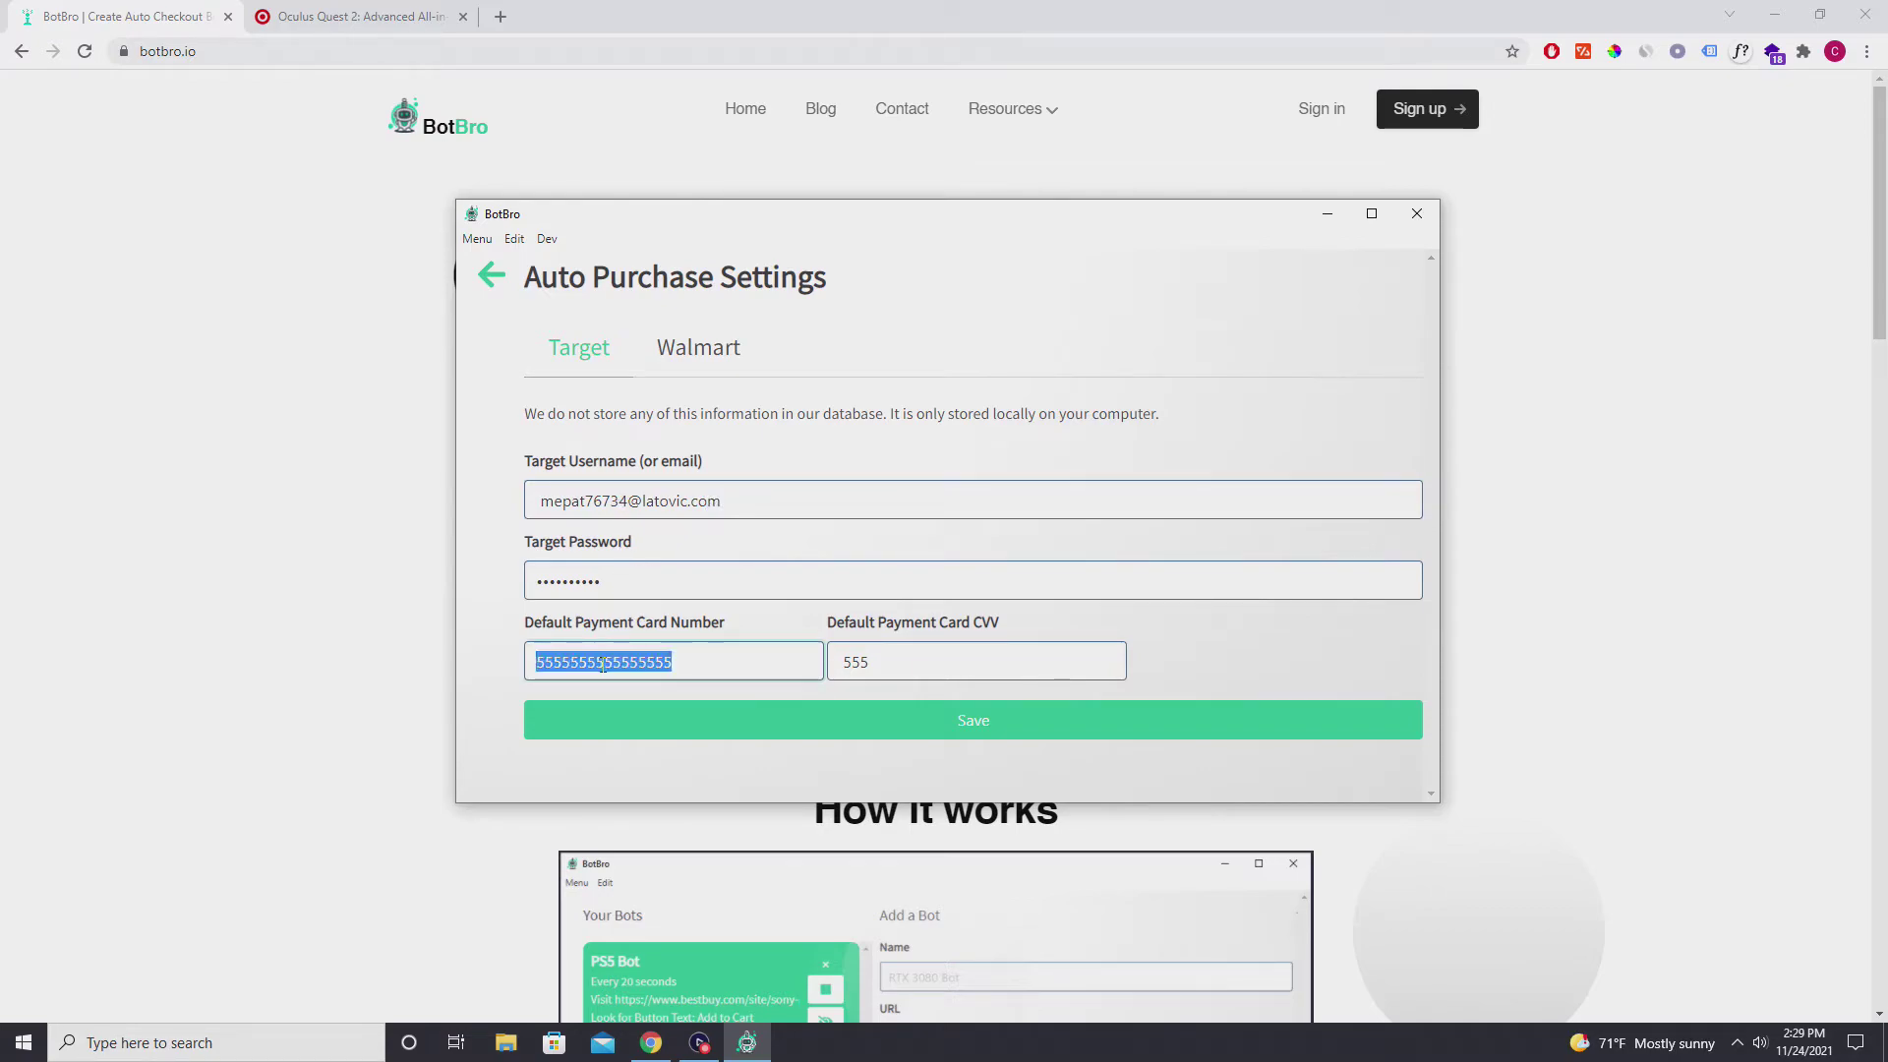
{"action": "double_click", "coordinate": [941, 661]}
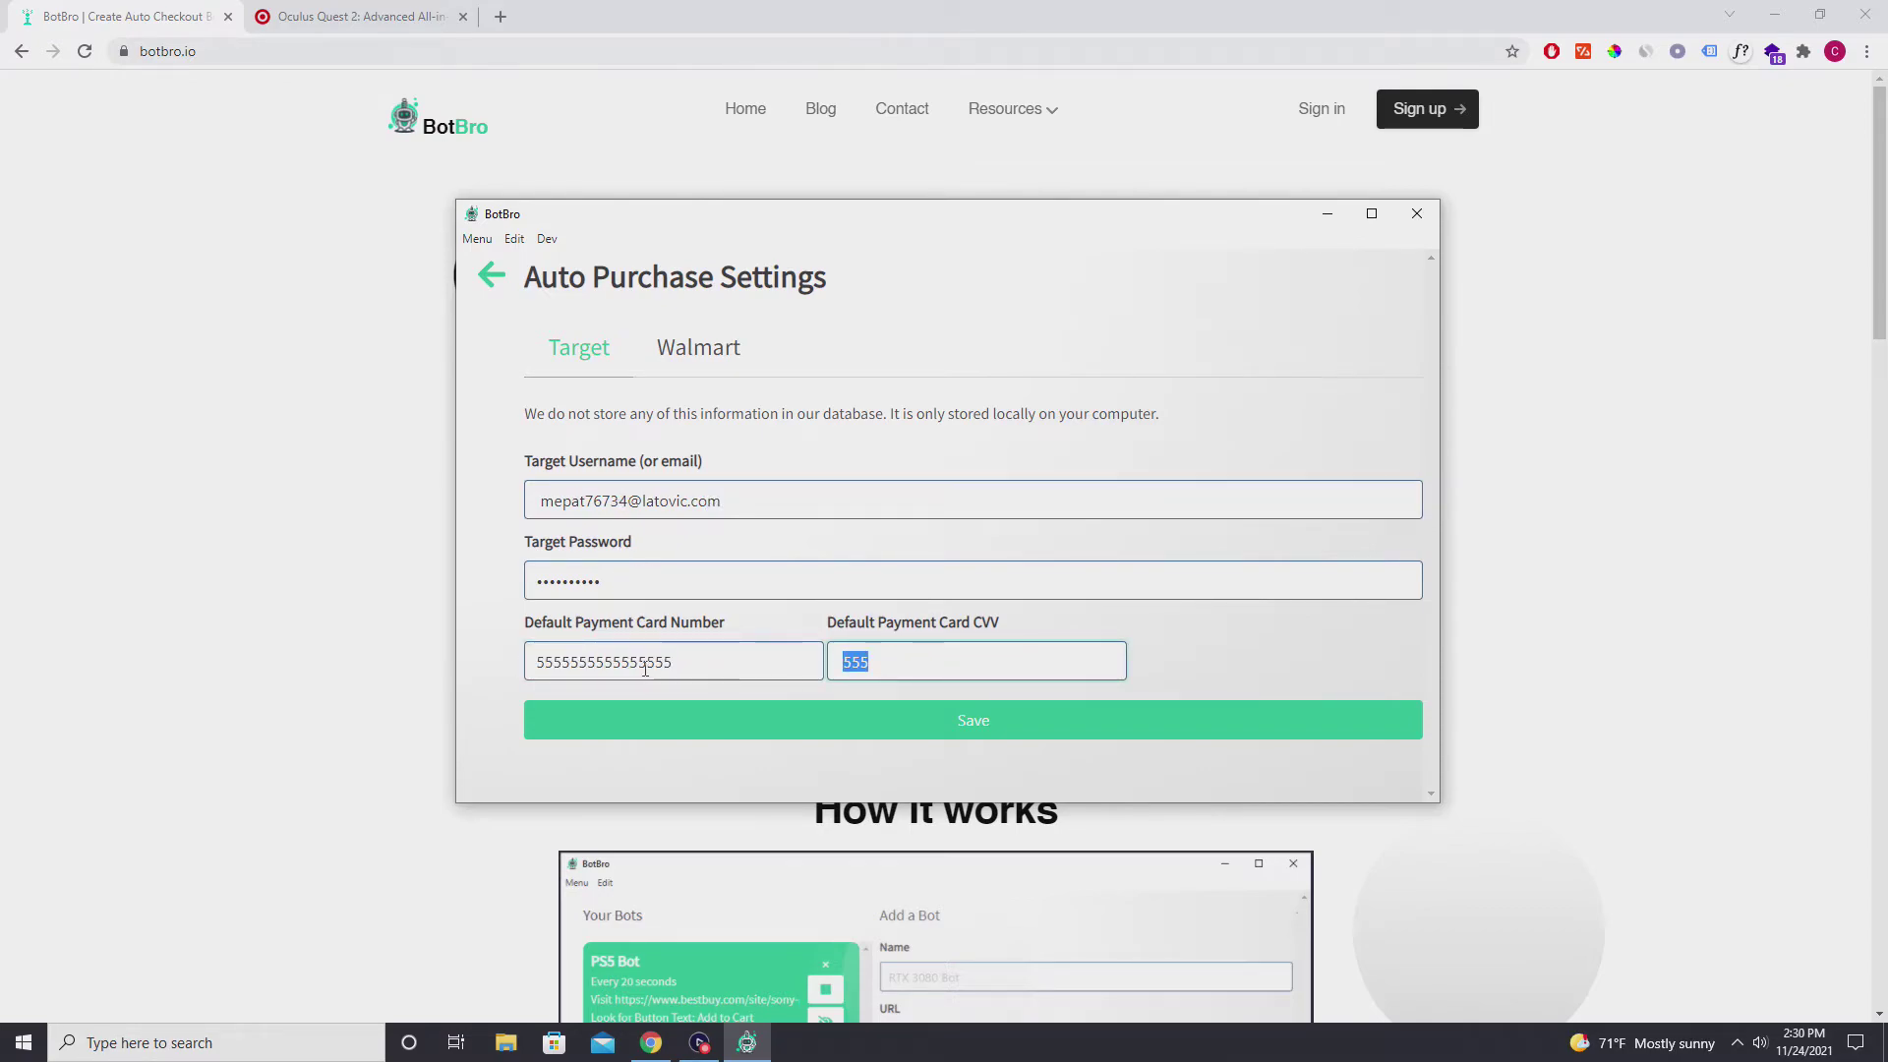
{"action": "double_click", "coordinate": [715, 657]}
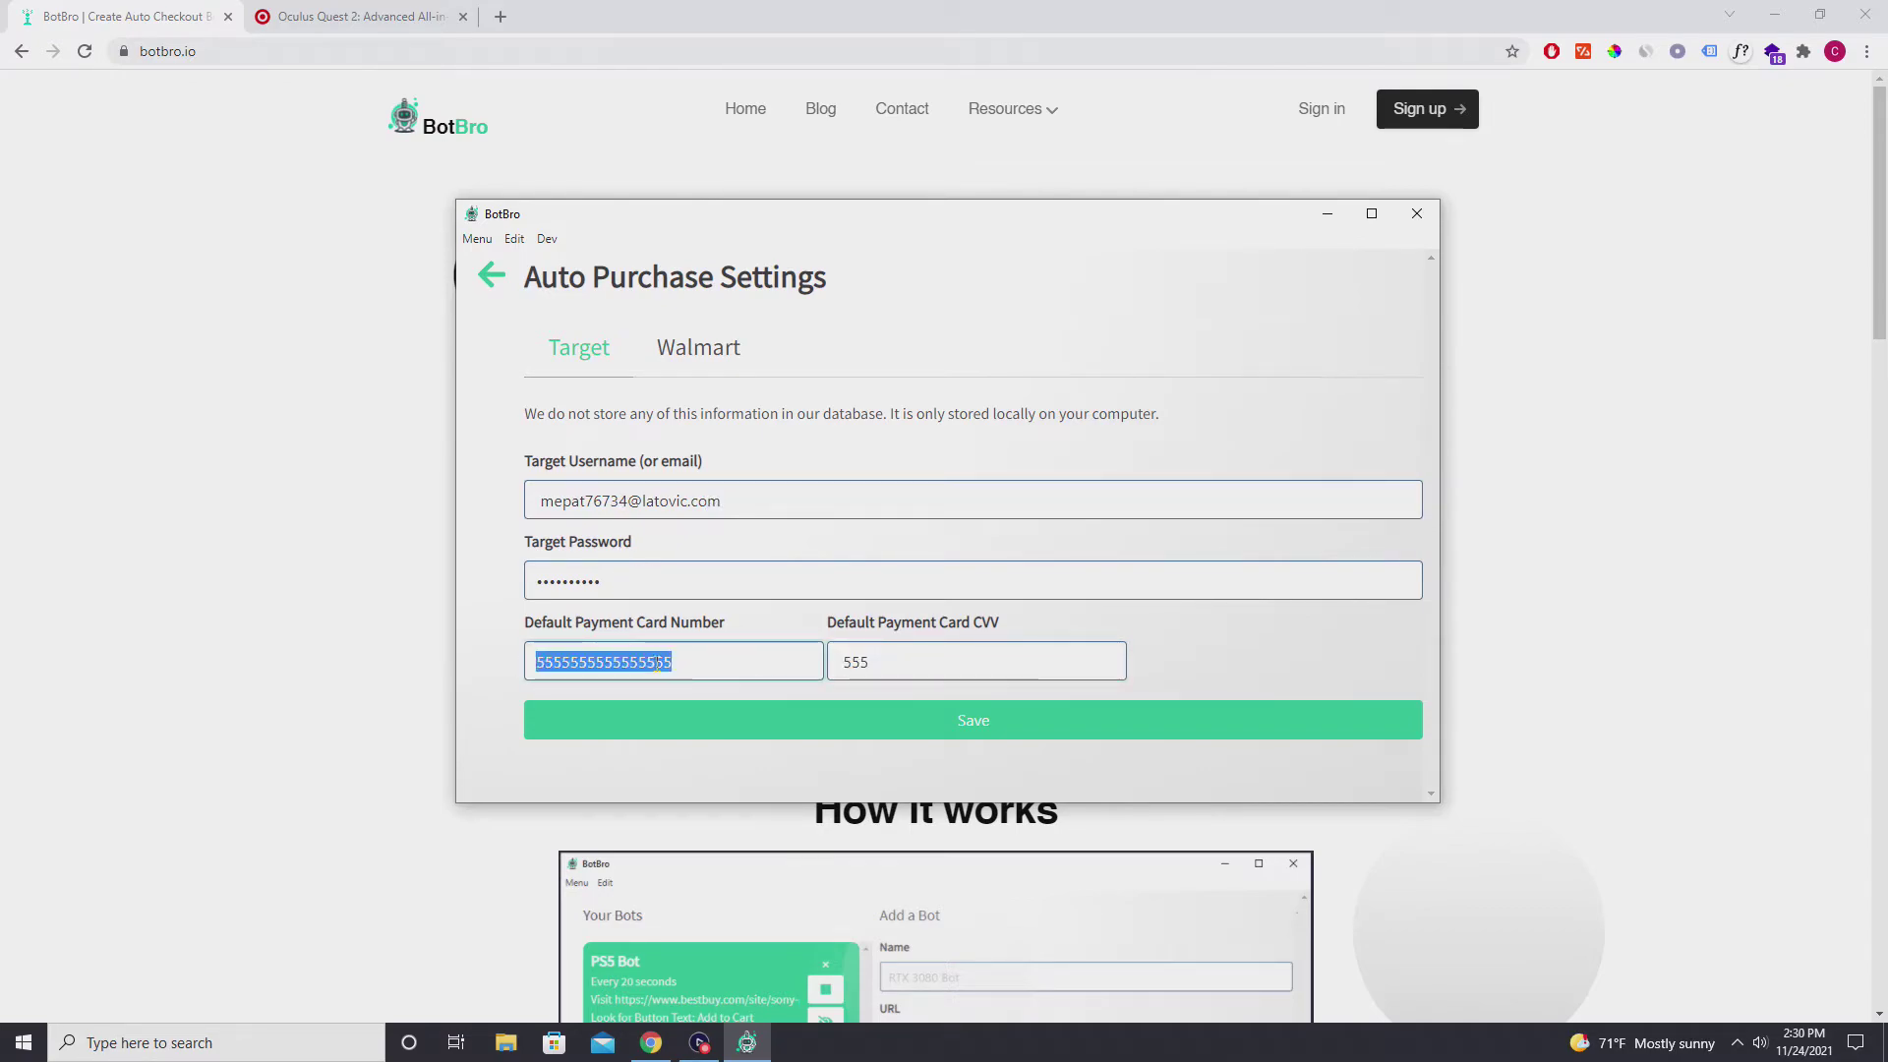
{"action": "double_click", "coordinate": [861, 661]}
{"action": "left_click", "coordinate": [769, 661]}
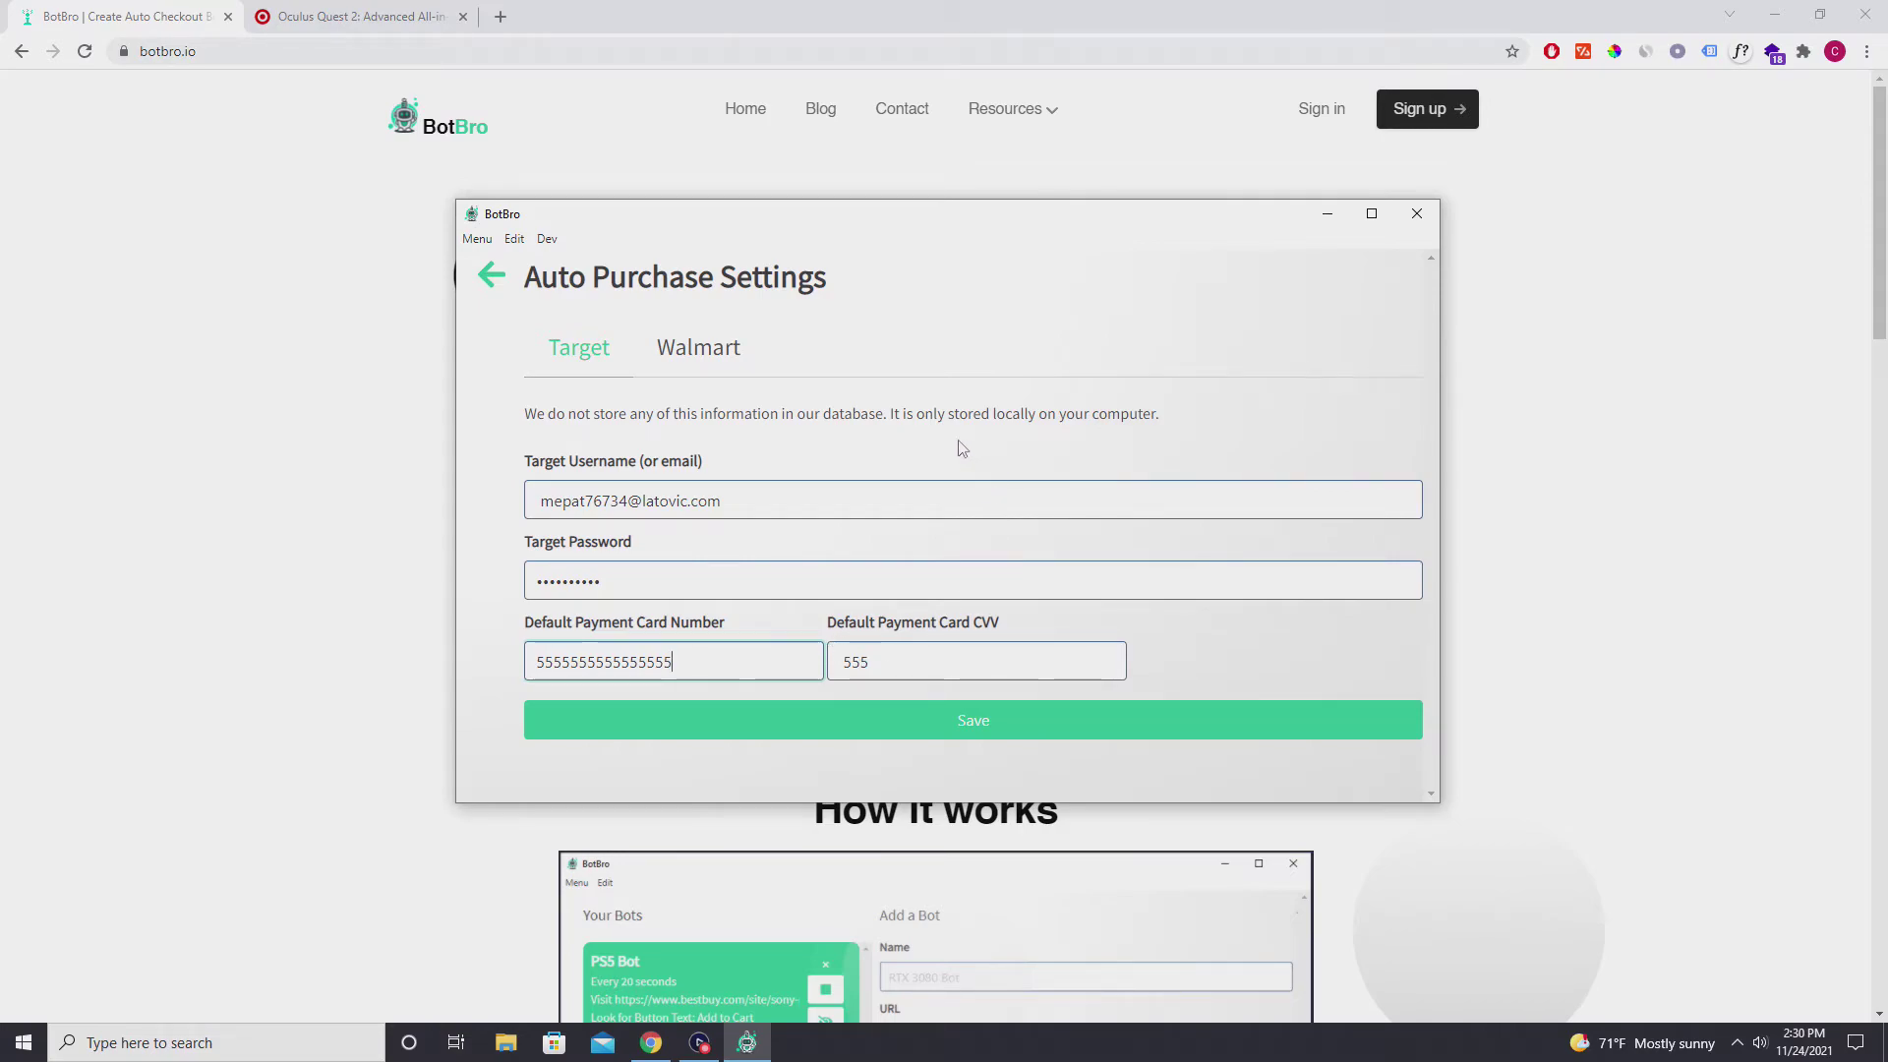
Read the local storage notice and go back to the main bots screen.
{"action": "triple_click", "coordinate": [751, 414]}
{"action": "left_click", "coordinate": [780, 453]}
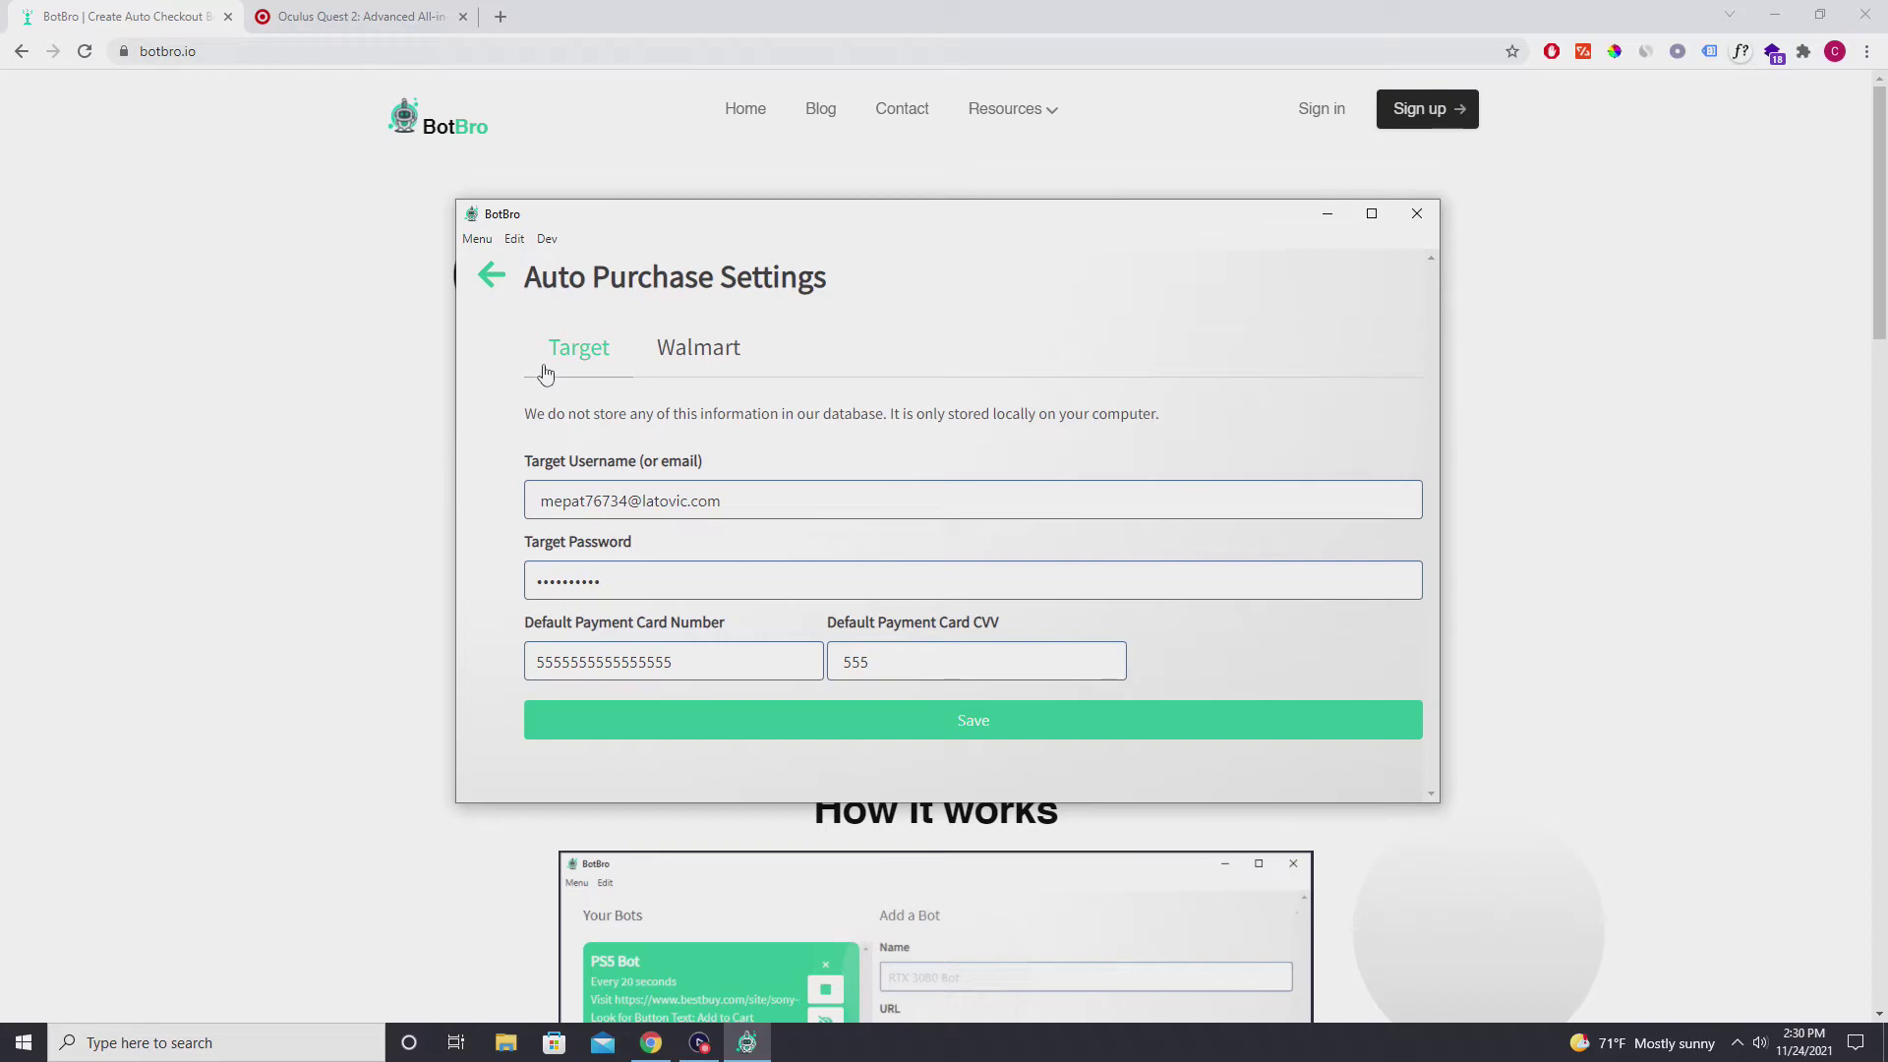
{"action": "left_click", "coordinate": [493, 280]}
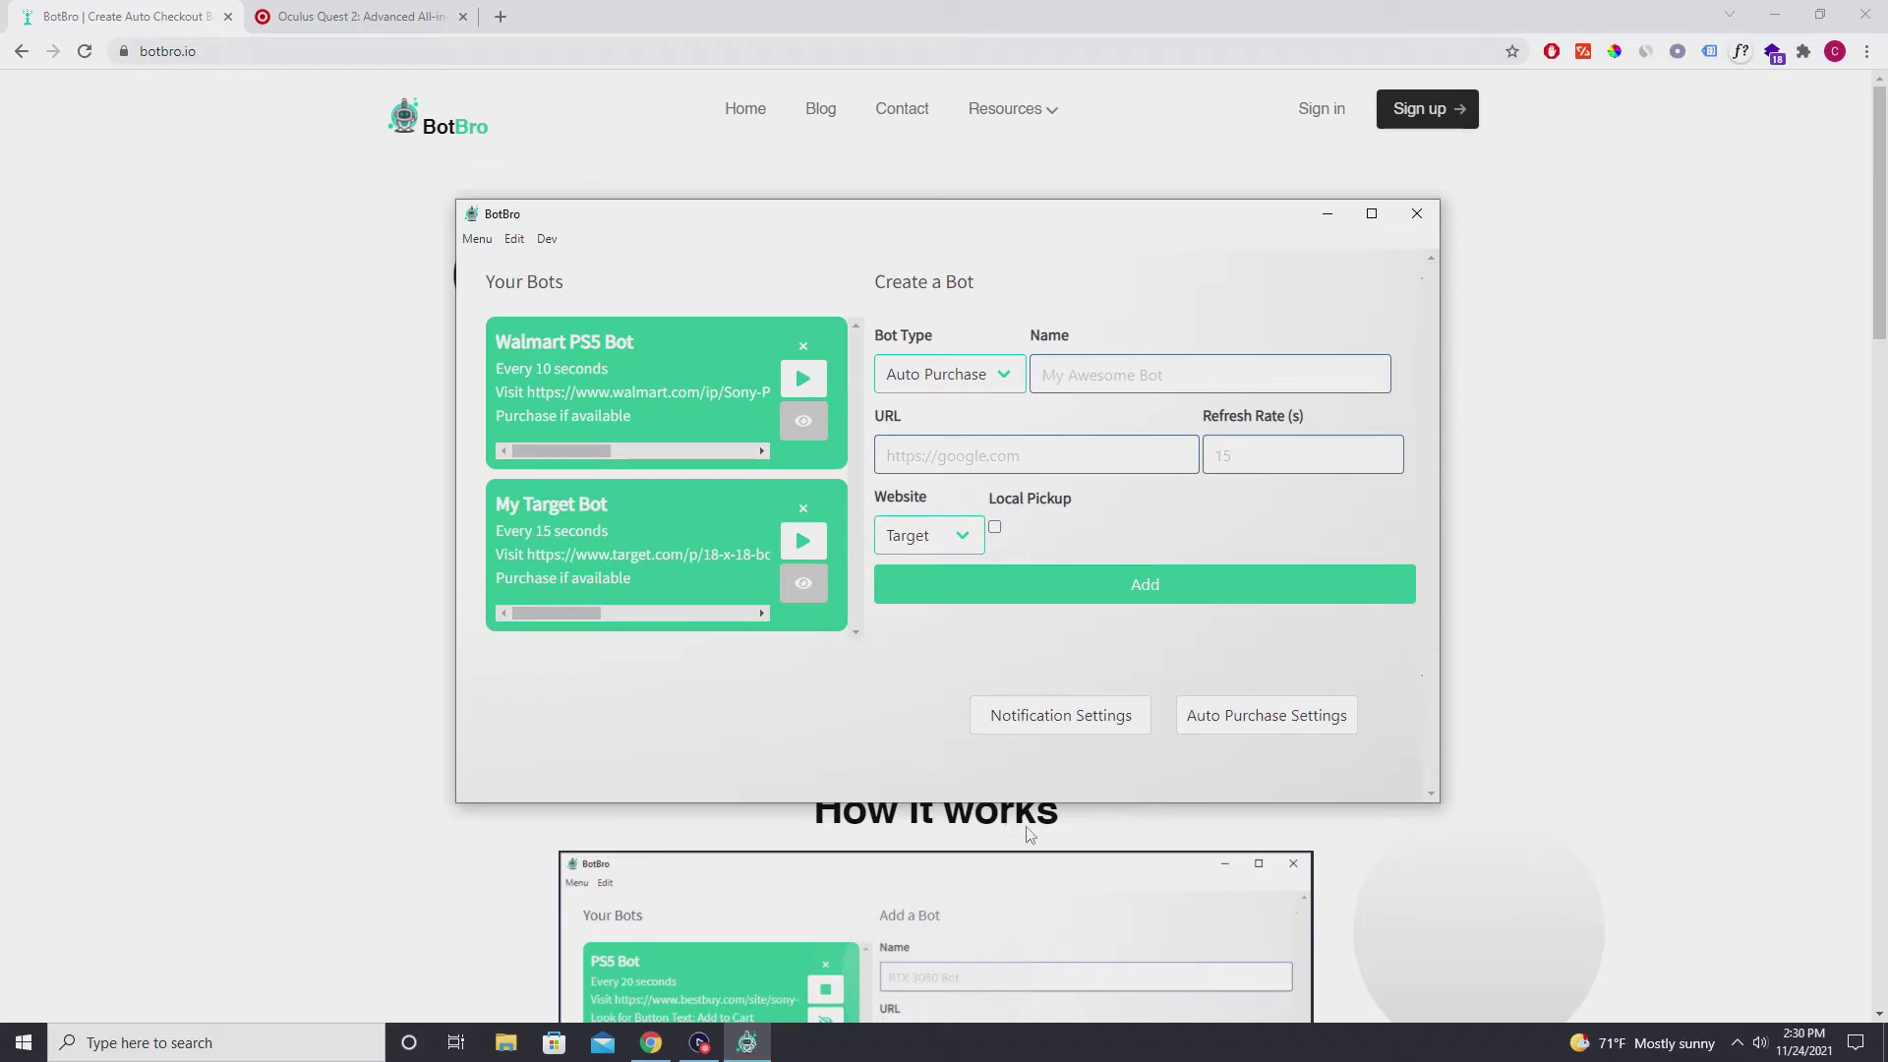
Copy the Target Oculus Quest 2 page URL from Chrome into the bot's URL field.
{"action": "left_click", "coordinate": [354, 17]}
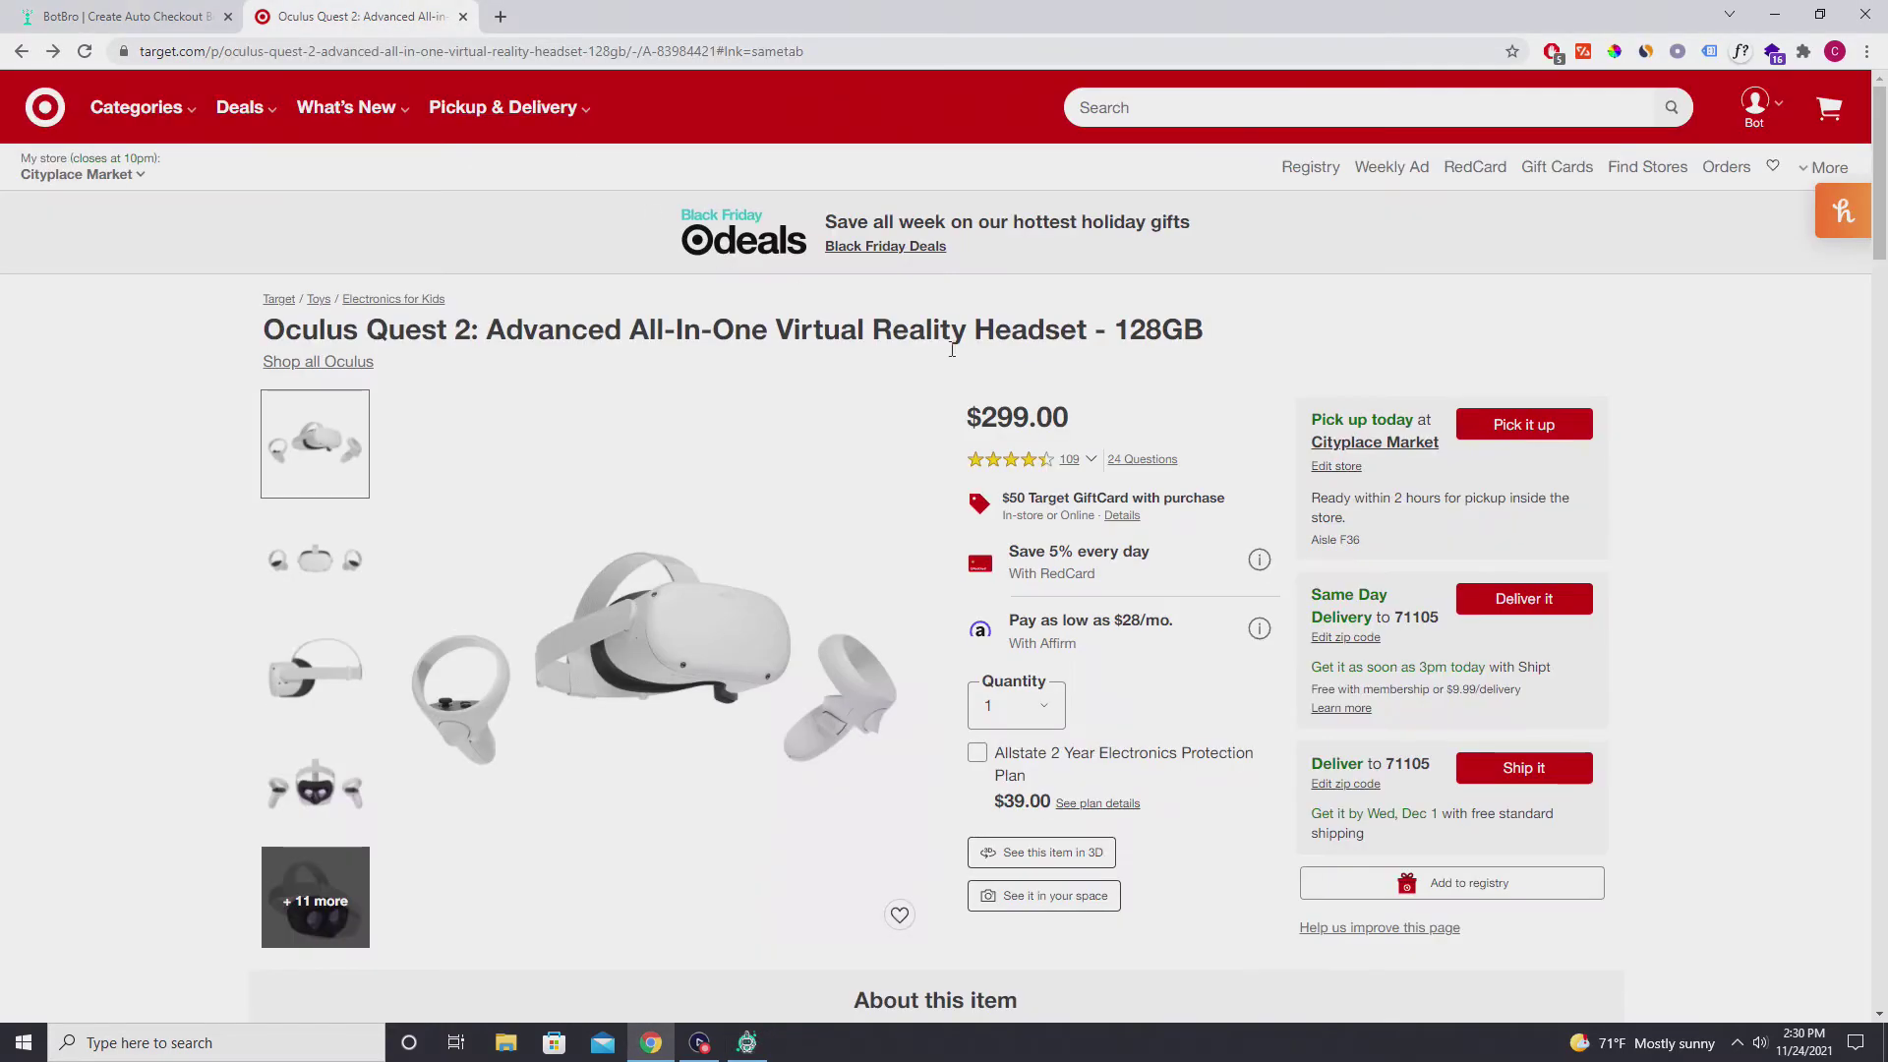
{"action": "left_click", "coordinate": [339, 50]}
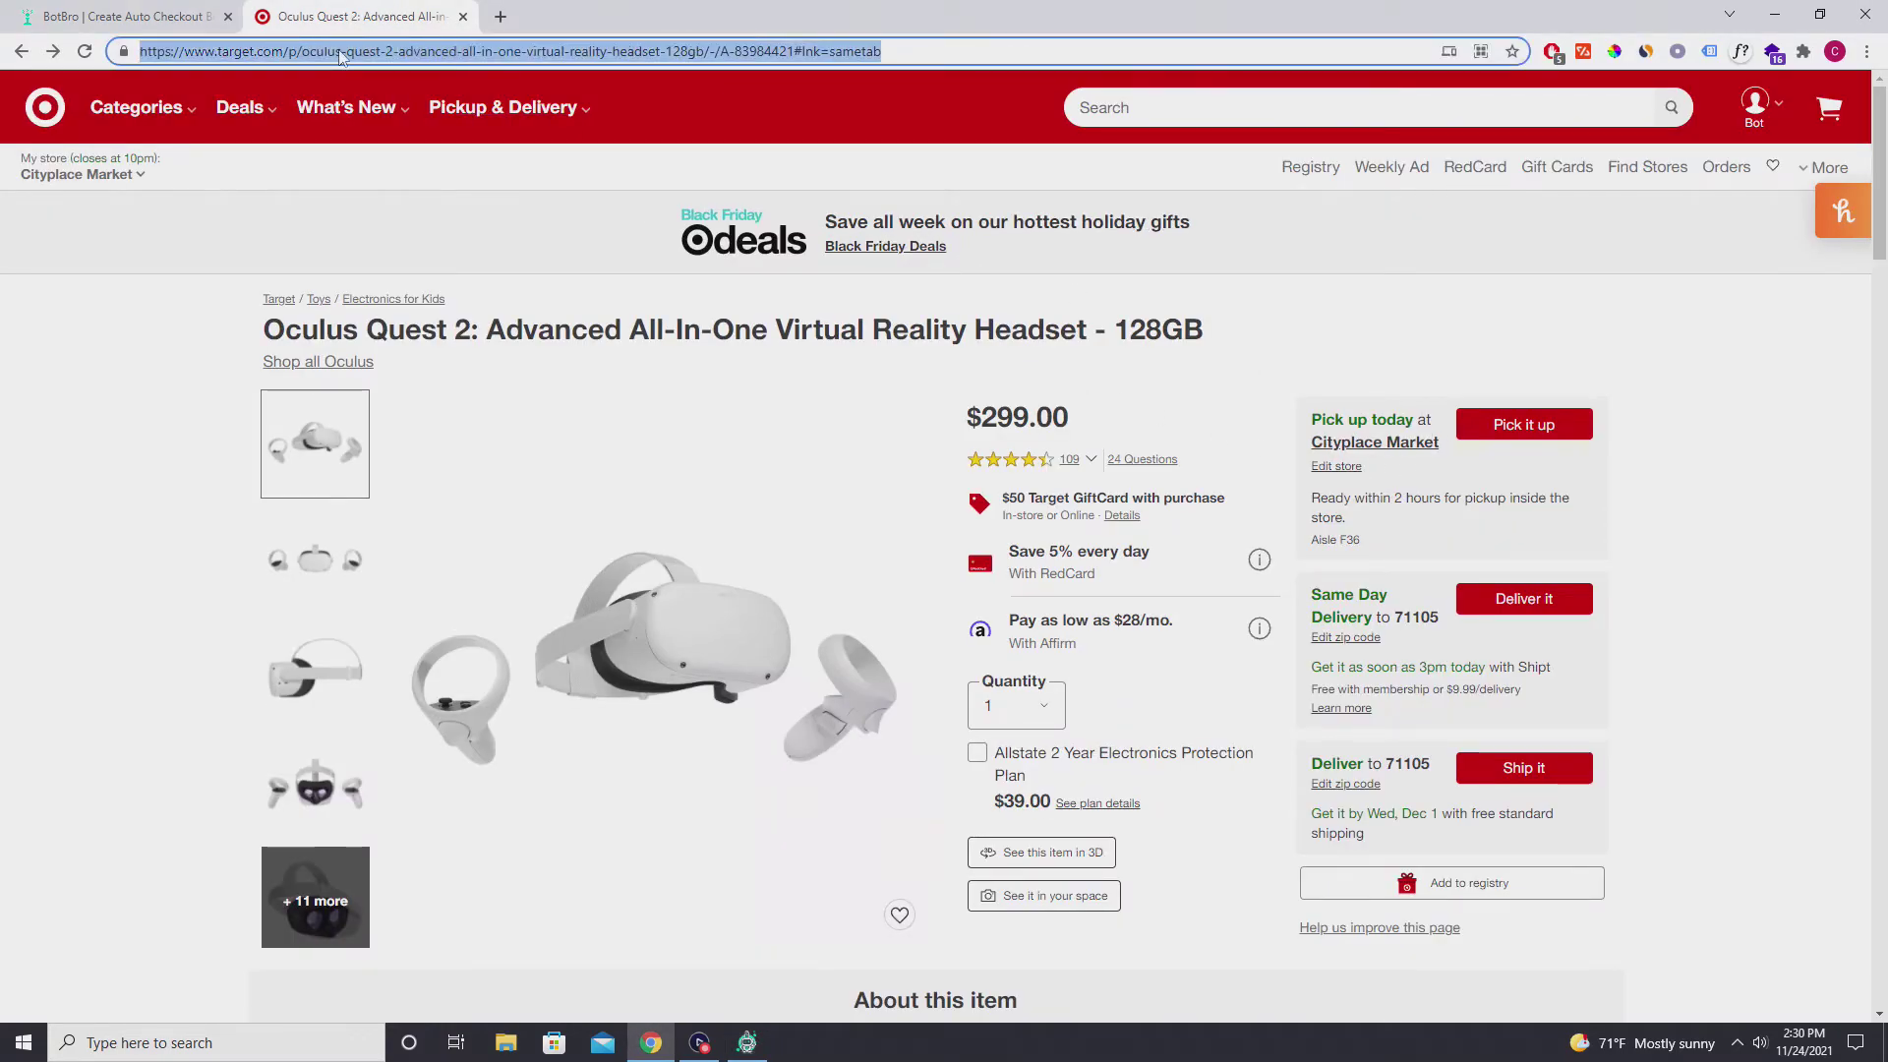
{"action": "left_click", "coordinate": [1255, 290]}
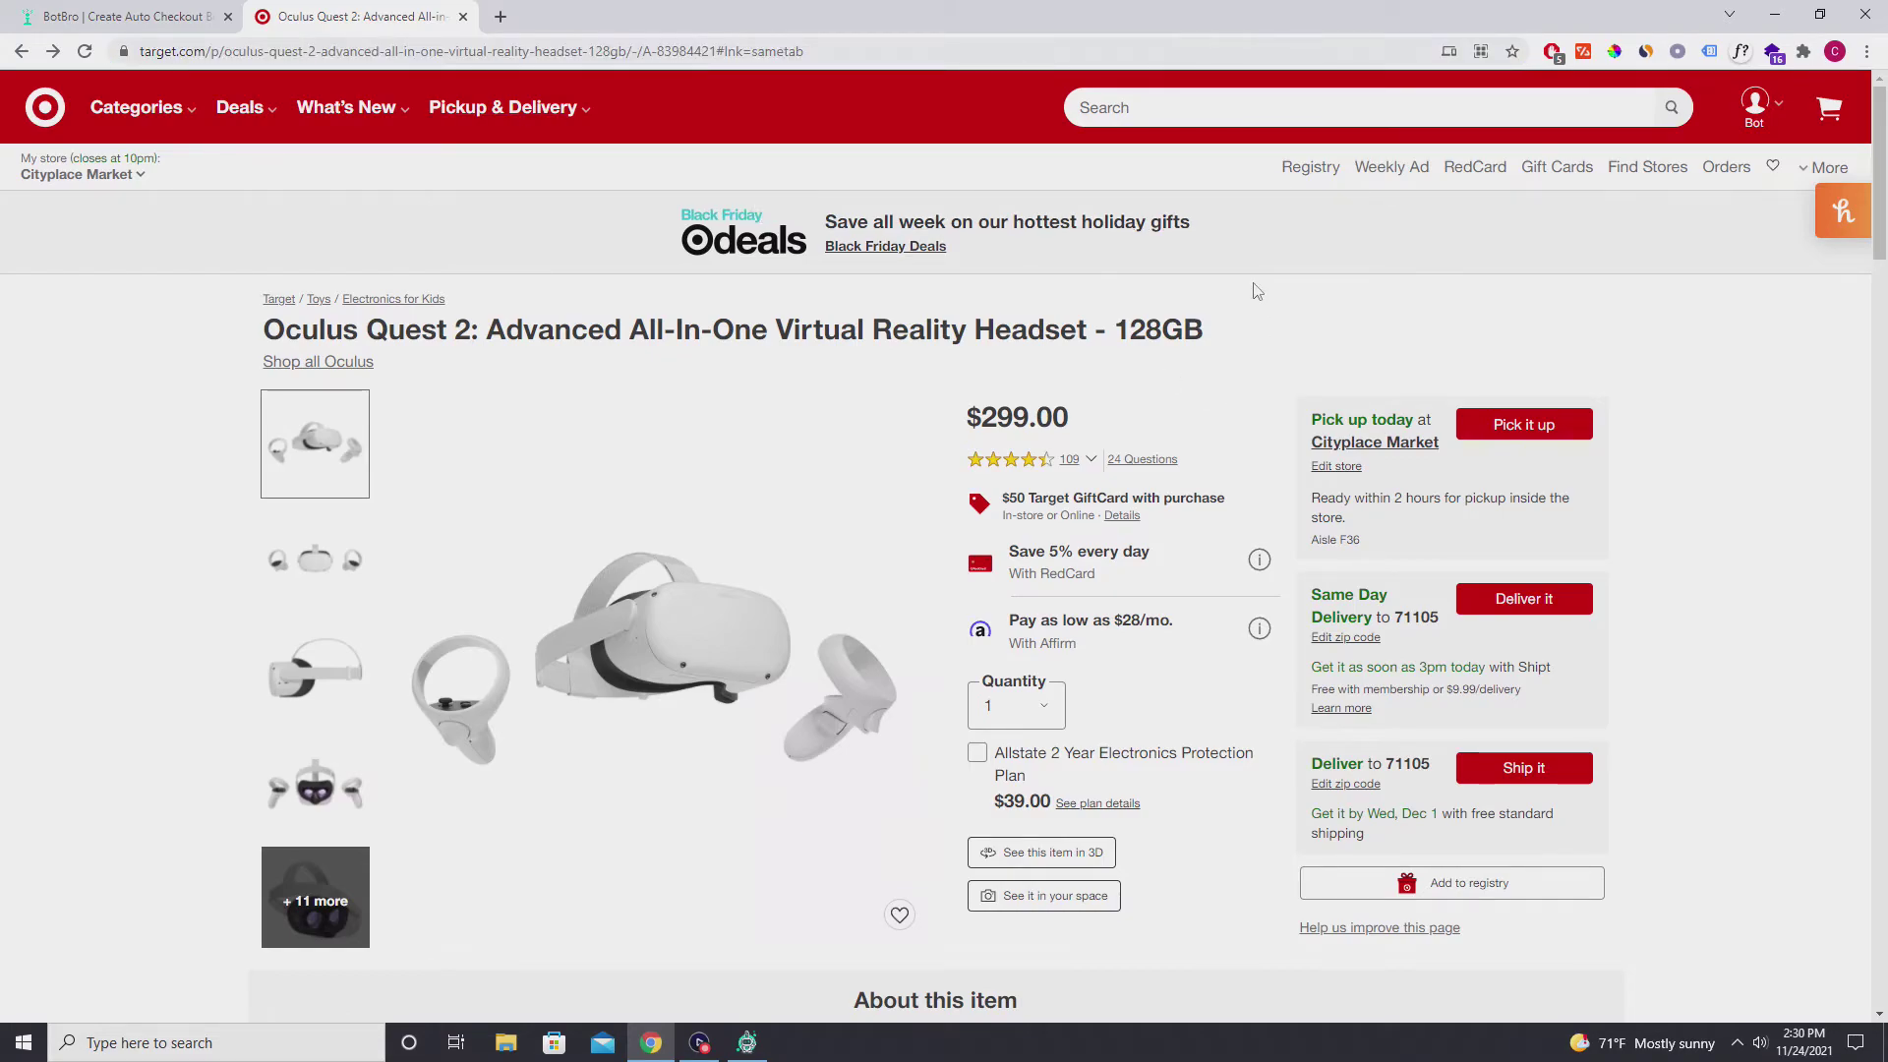
{"action": "left_click", "coordinate": [831, 956]}
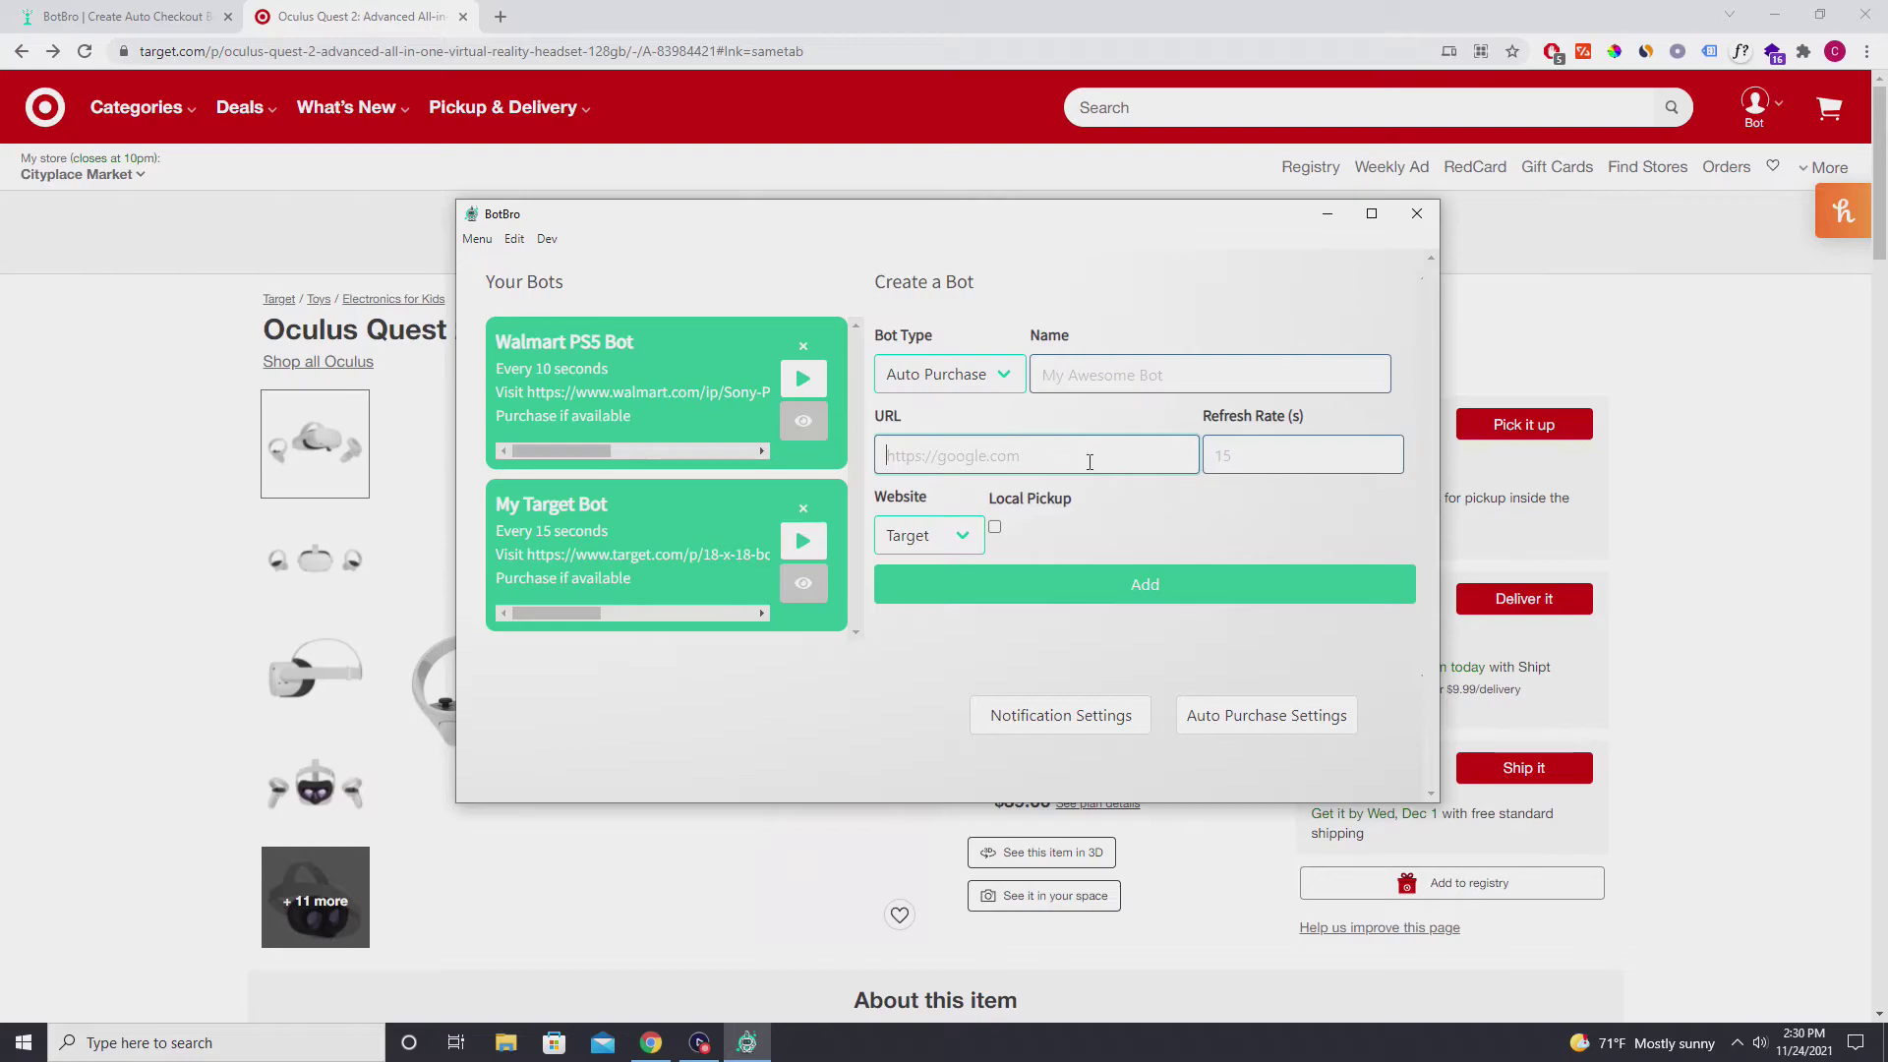
{"action": "type", "text": "https://www.target.com/p/oculus-quest-2-advanced-all-in-one-virtual-reality-headset-128gb/-/A-83984421#lnk=sametab"}
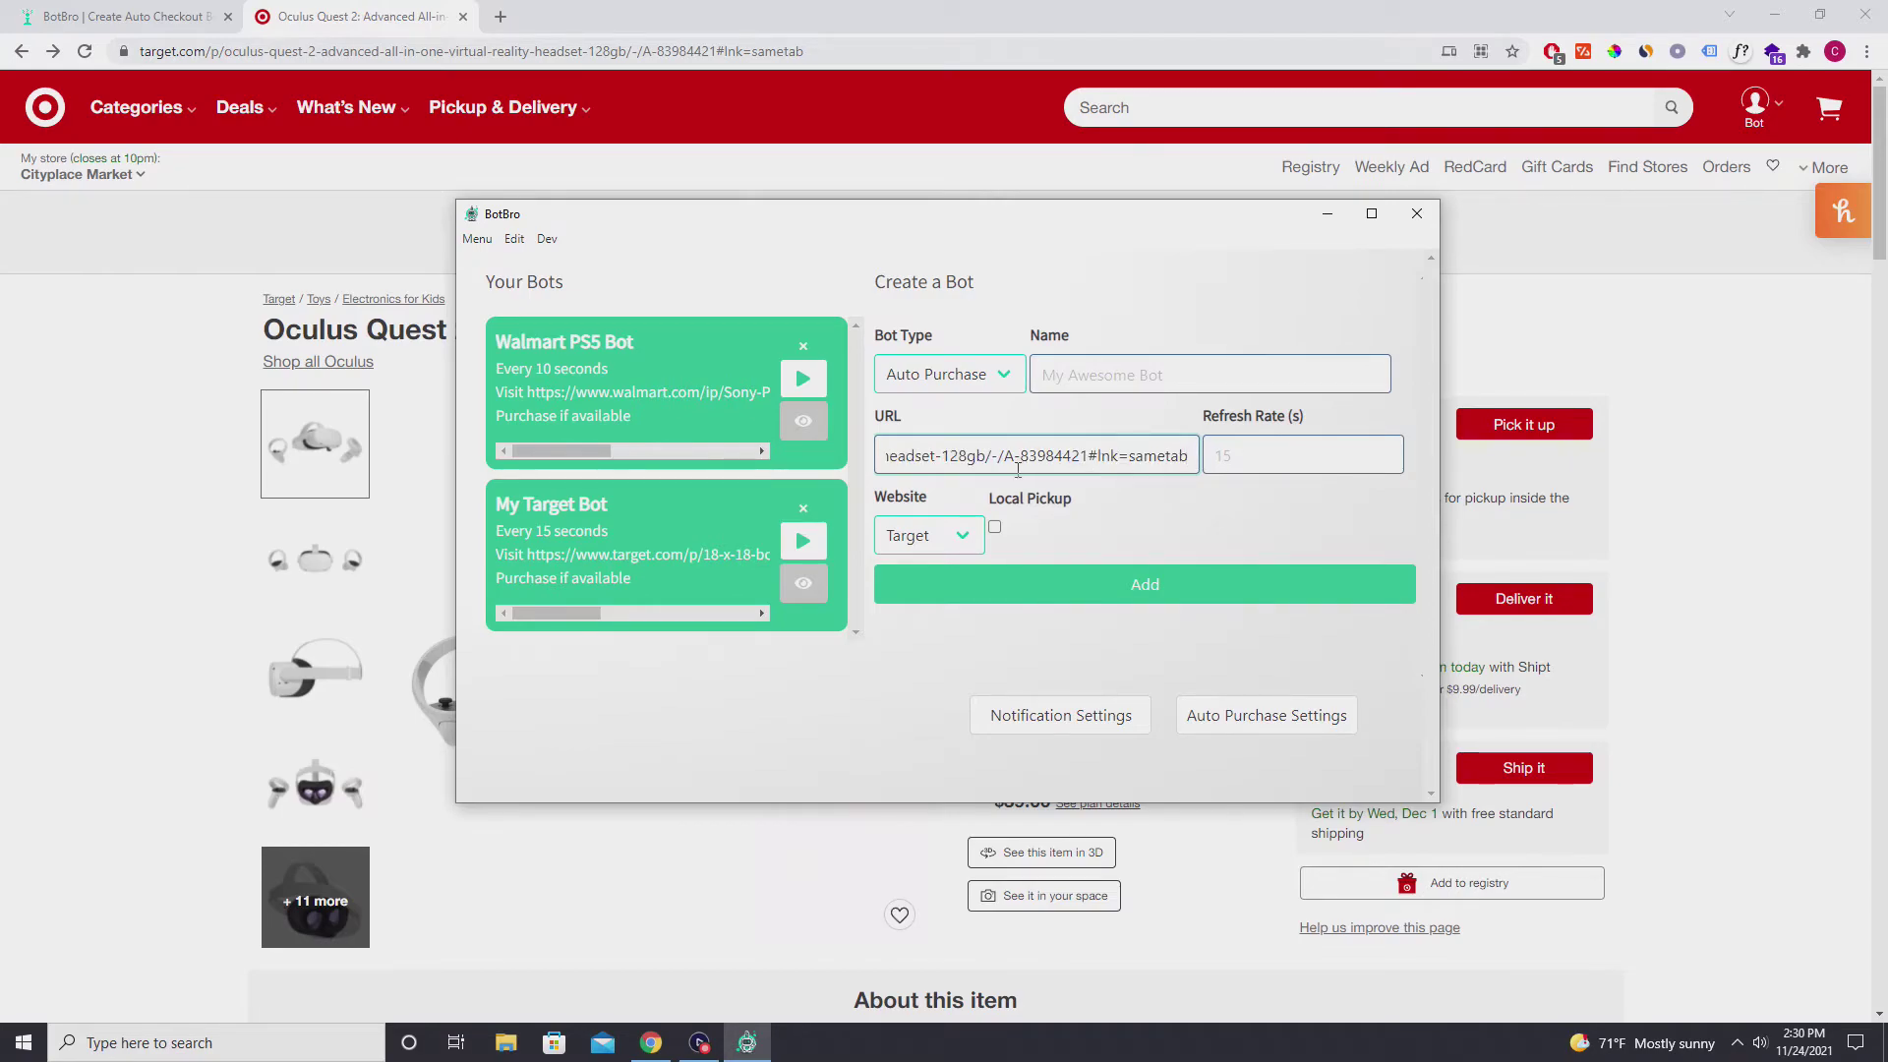
{"action": "key", "text": "ctrl+a"}
{"action": "left_click", "coordinate": [941, 455]}
{"action": "double_click", "coordinate": [941, 454]}
{"action": "left_click", "coordinate": [944, 454]}
Name the bot 'Oculus Bot', set refresh rate 10, keep Target and Auto Purchase, then add it.
{"action": "left_click", "coordinate": [1090, 384]}
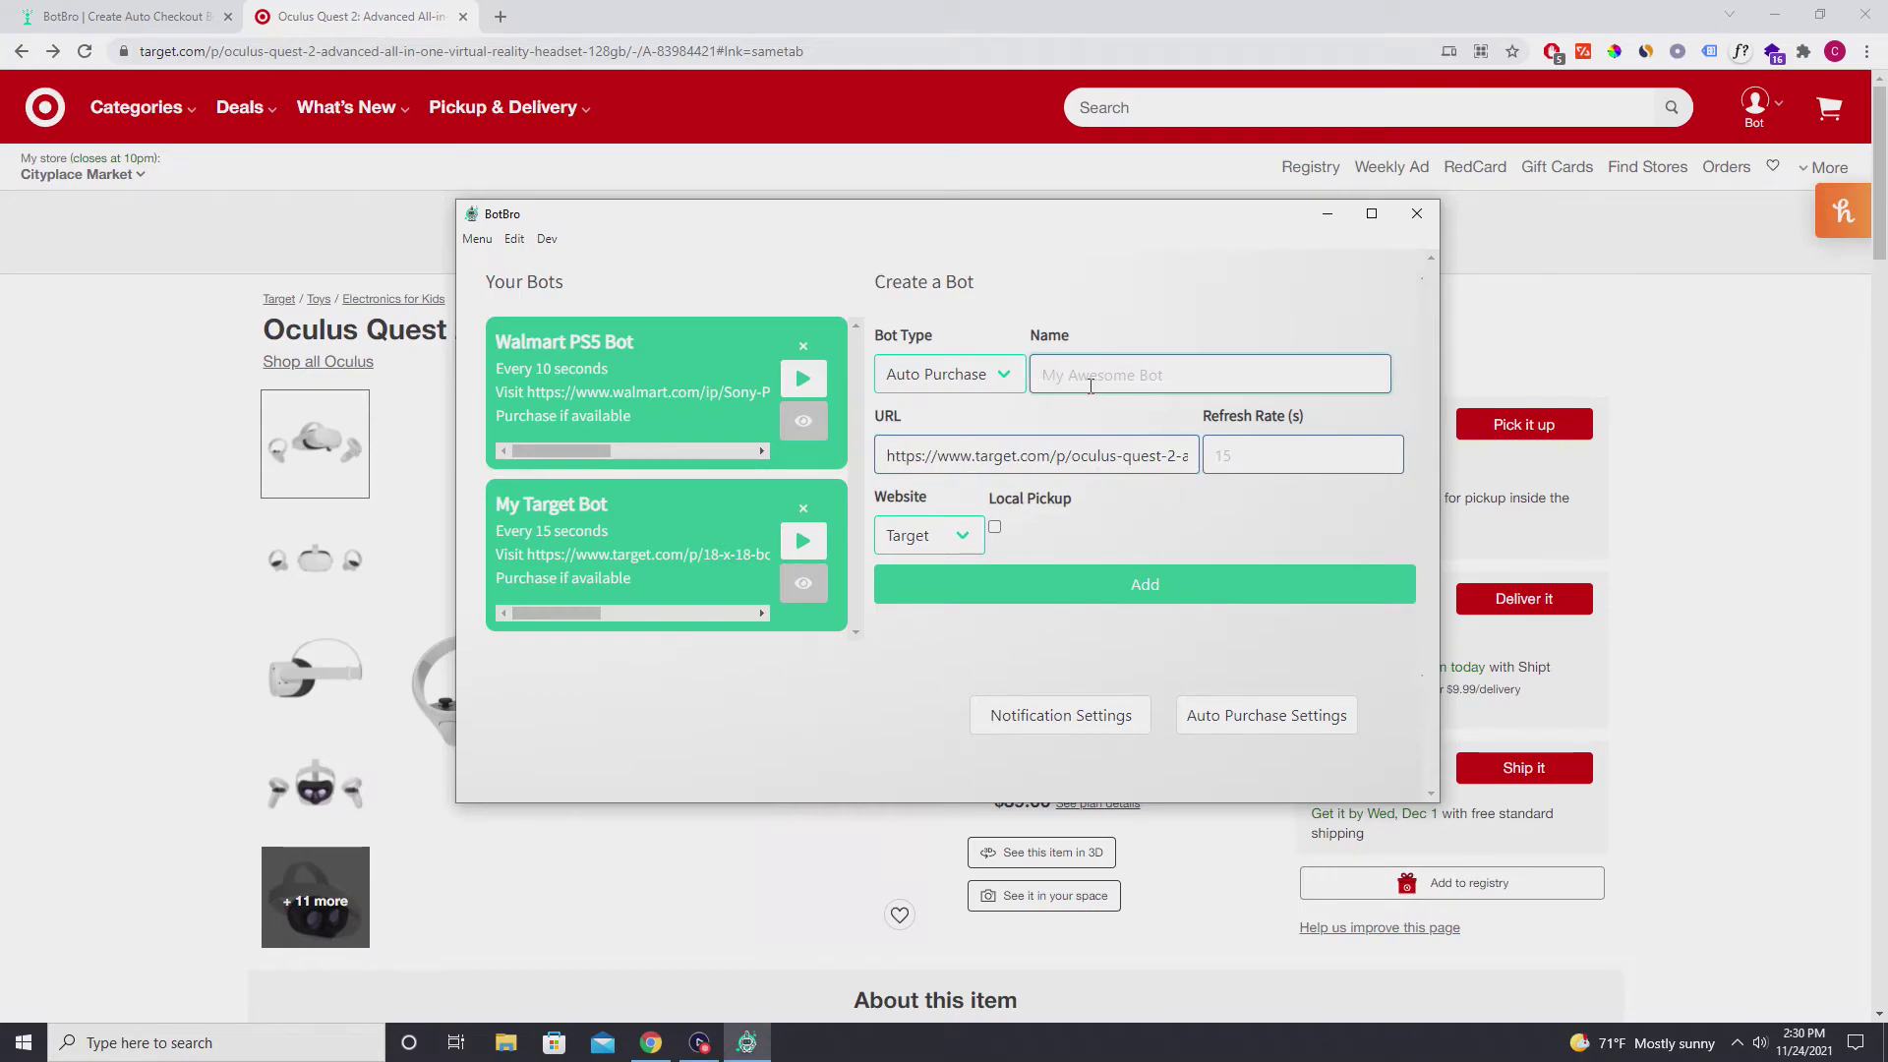
{"action": "type", "text": "Oculus Boty"}
{"action": "left_click", "coordinate": [1318, 462]}
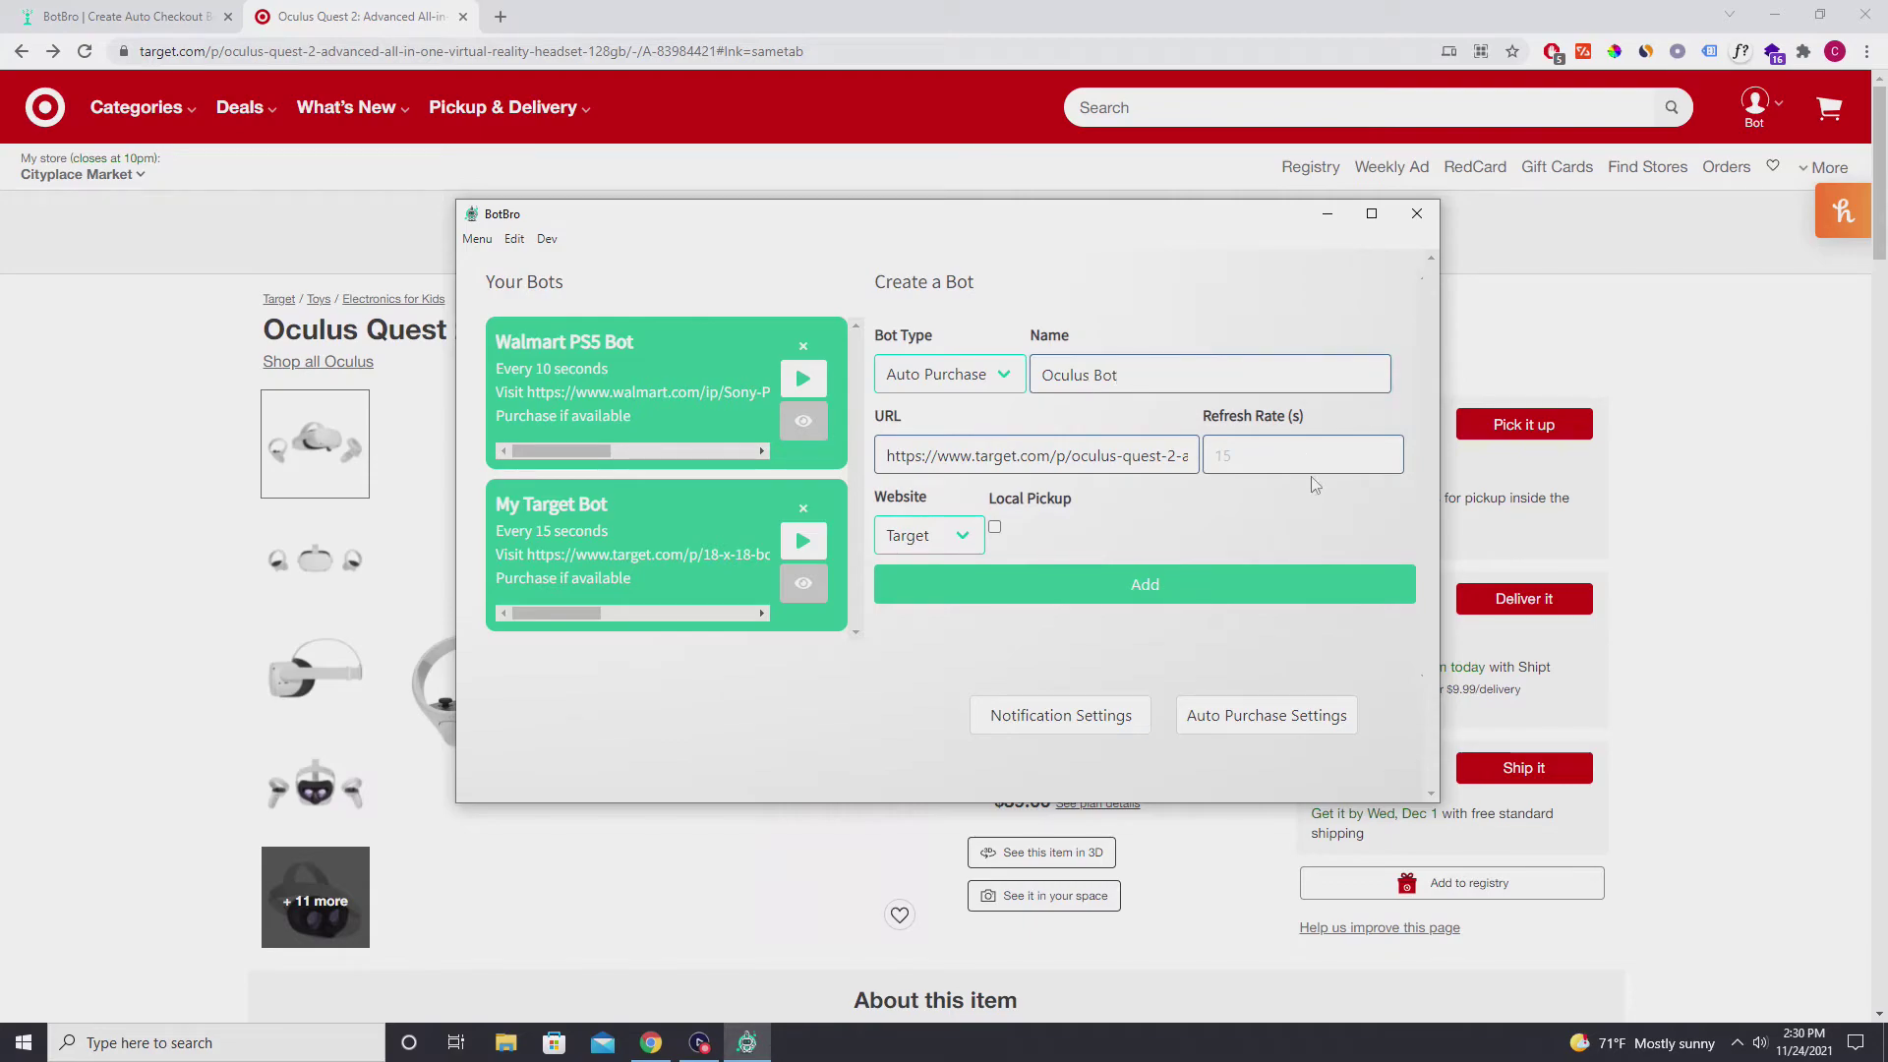
{"action": "type", "text": "10"}
{"action": "left_click", "coordinate": [980, 534]}
{"action": "left_click", "coordinate": [929, 557]}
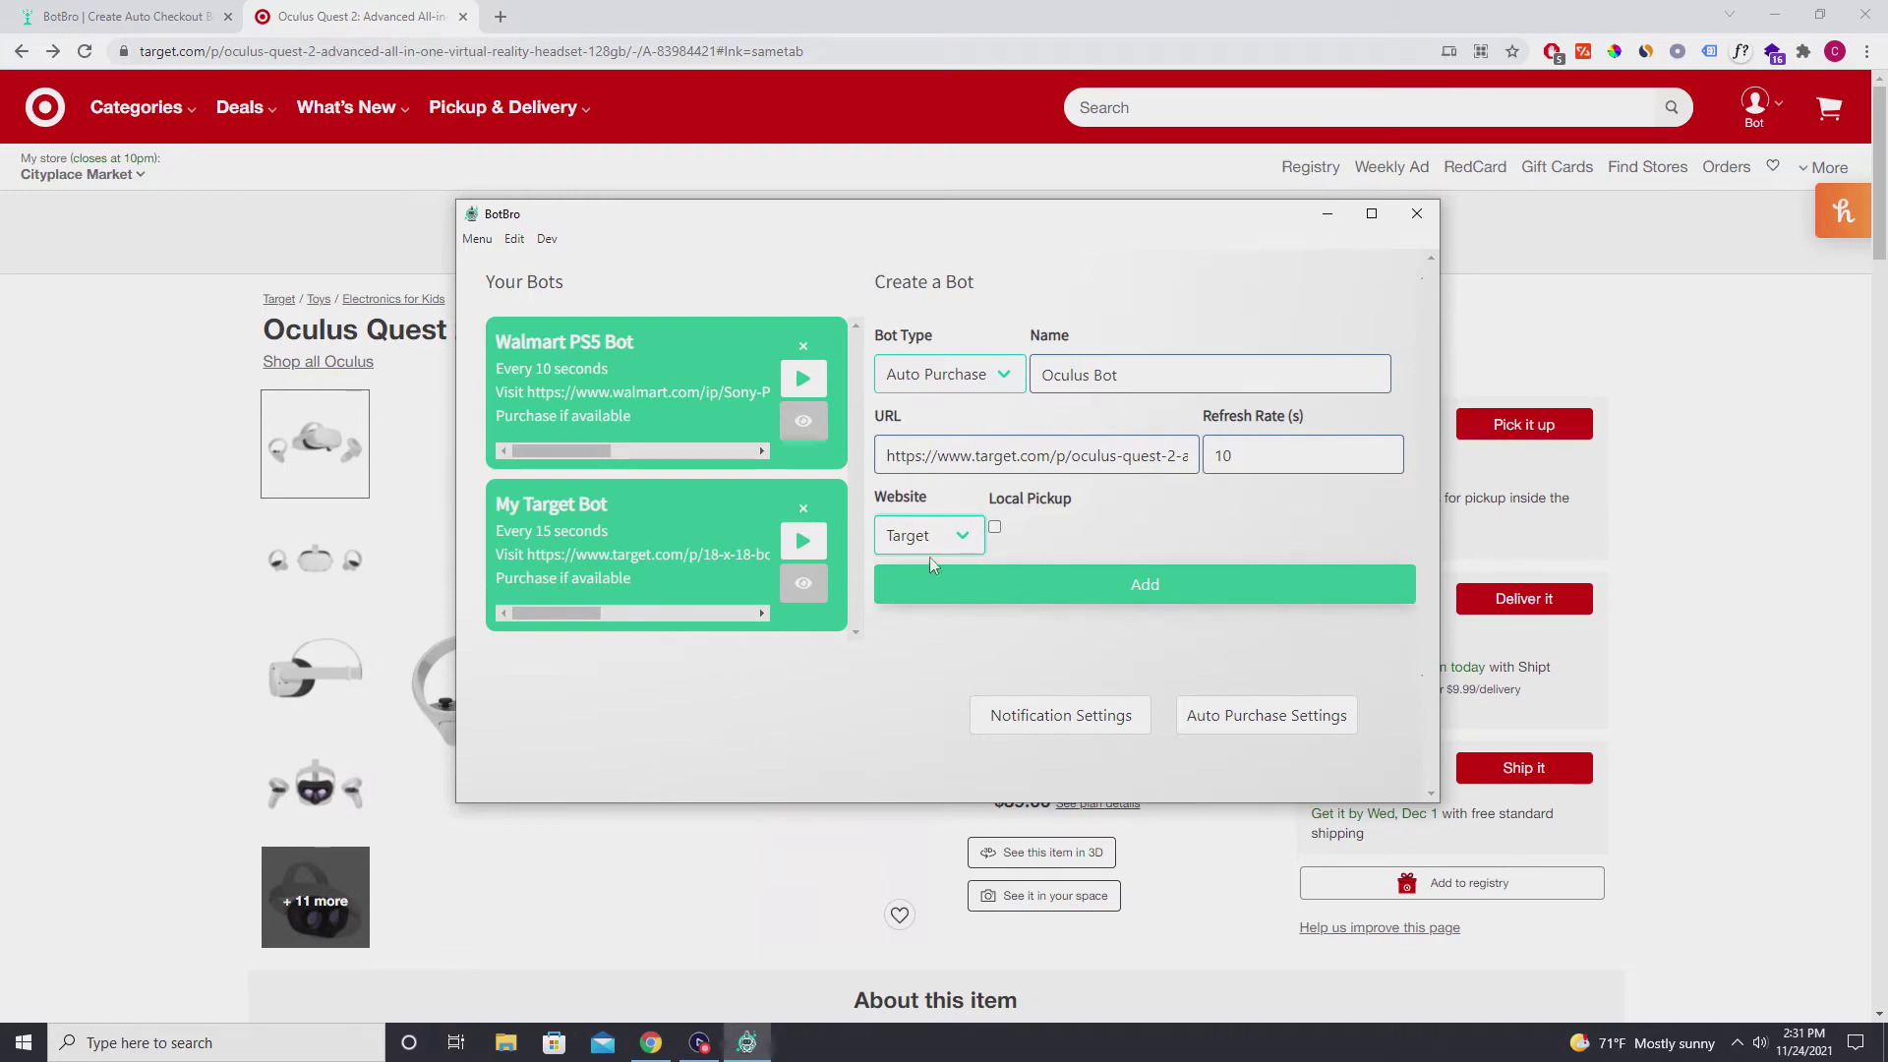
{"action": "left_click", "coordinate": [887, 382]}
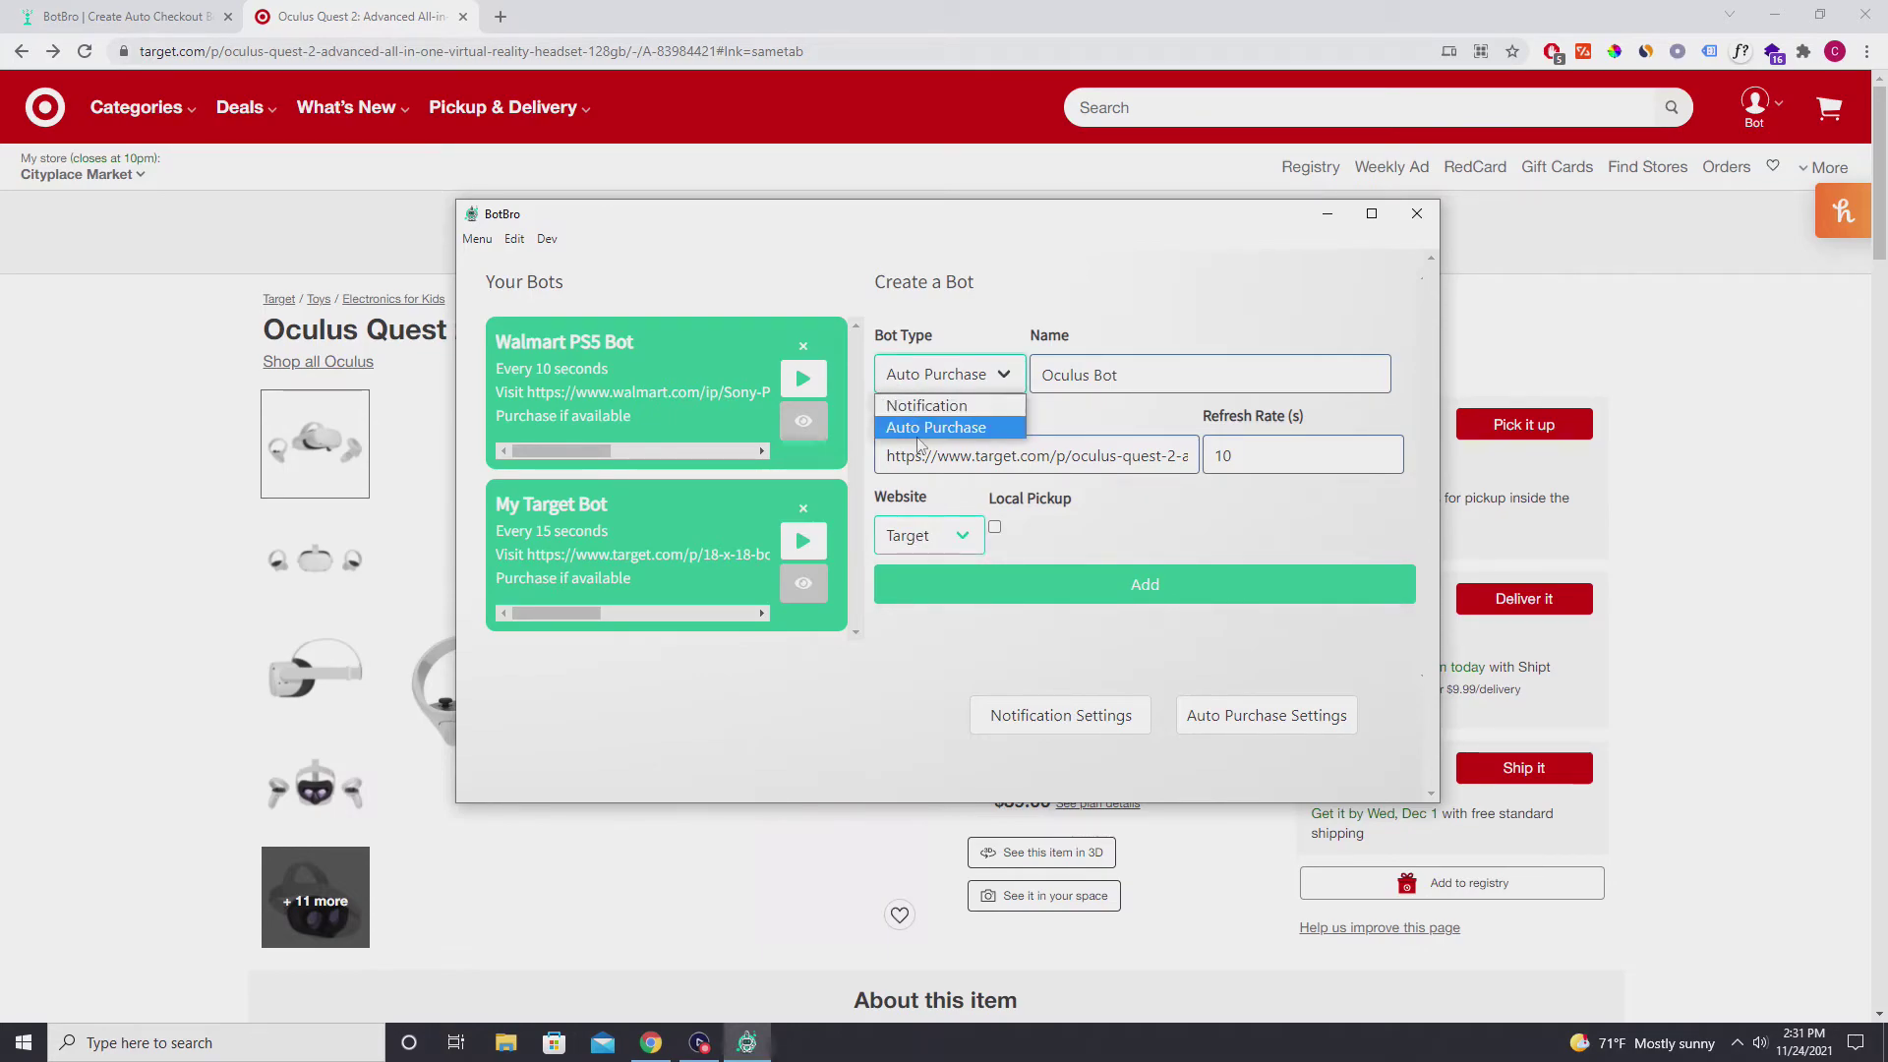
{"action": "left_click", "coordinate": [918, 430]}
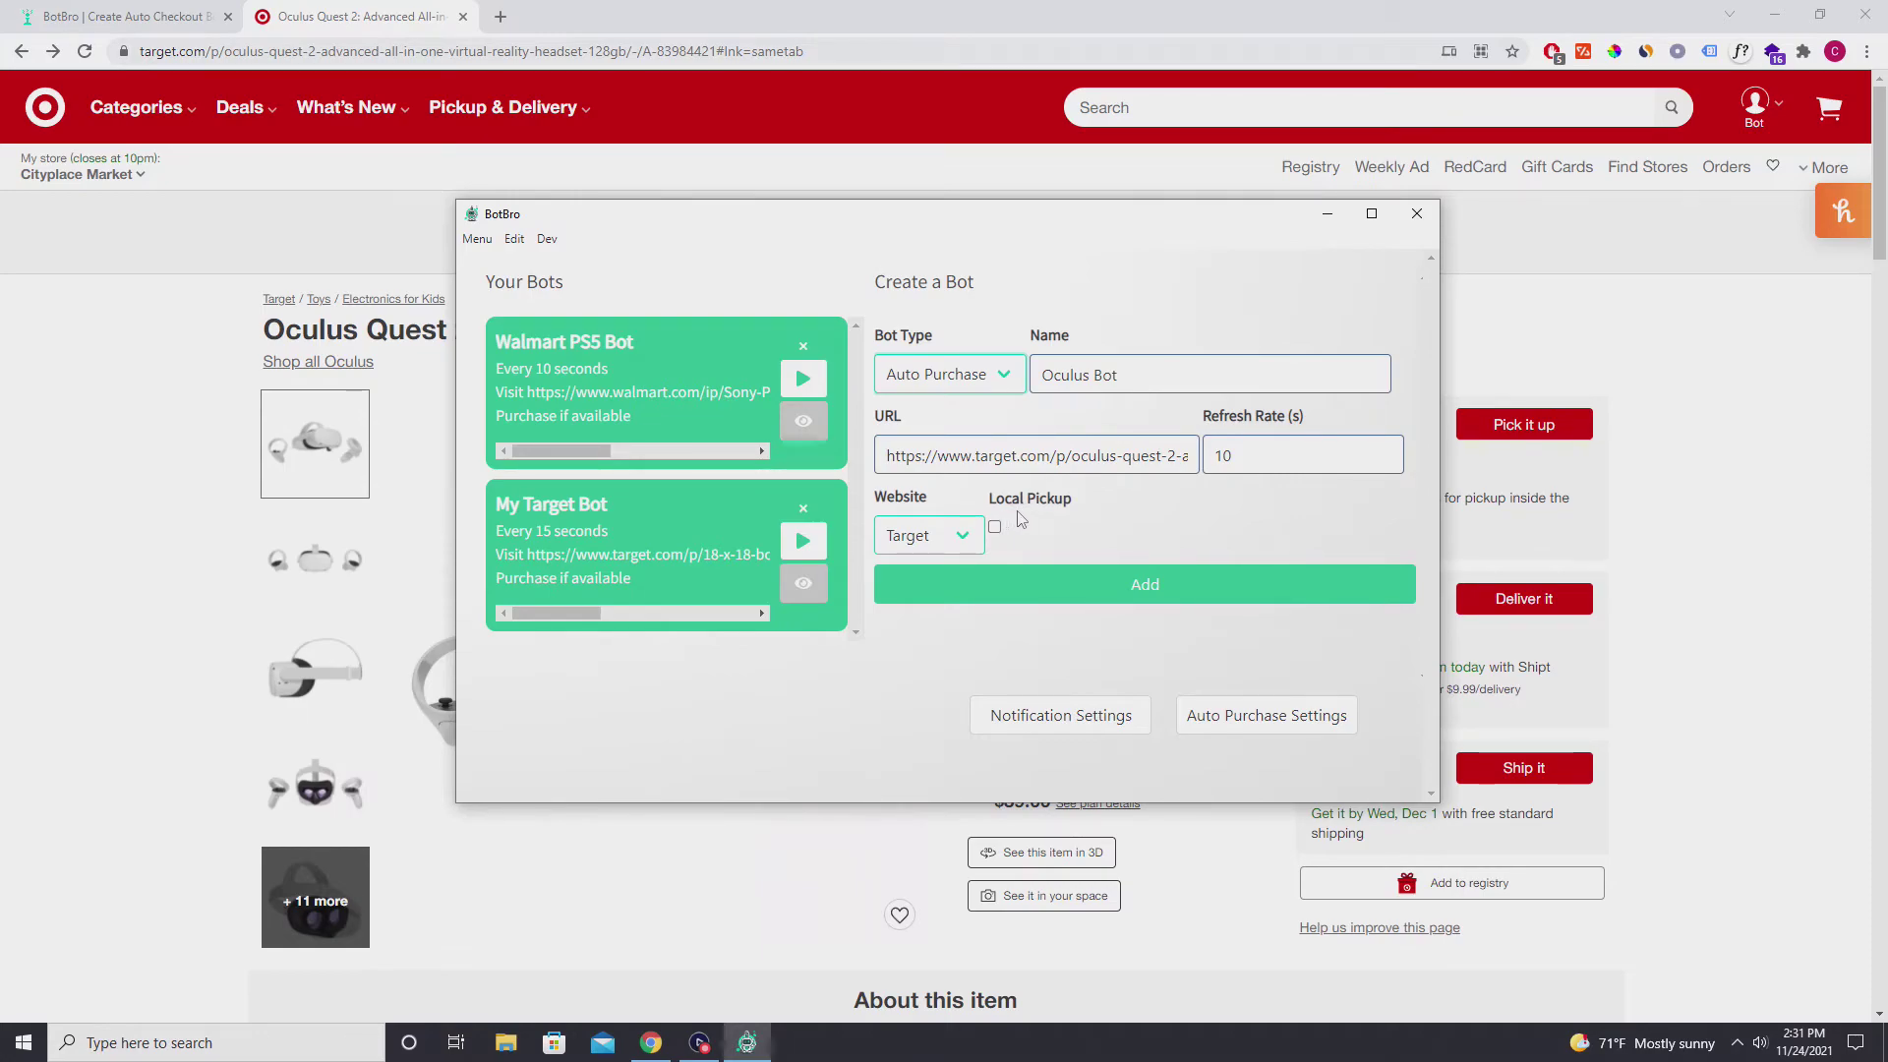
{"action": "left_click", "coordinate": [1024, 590]}
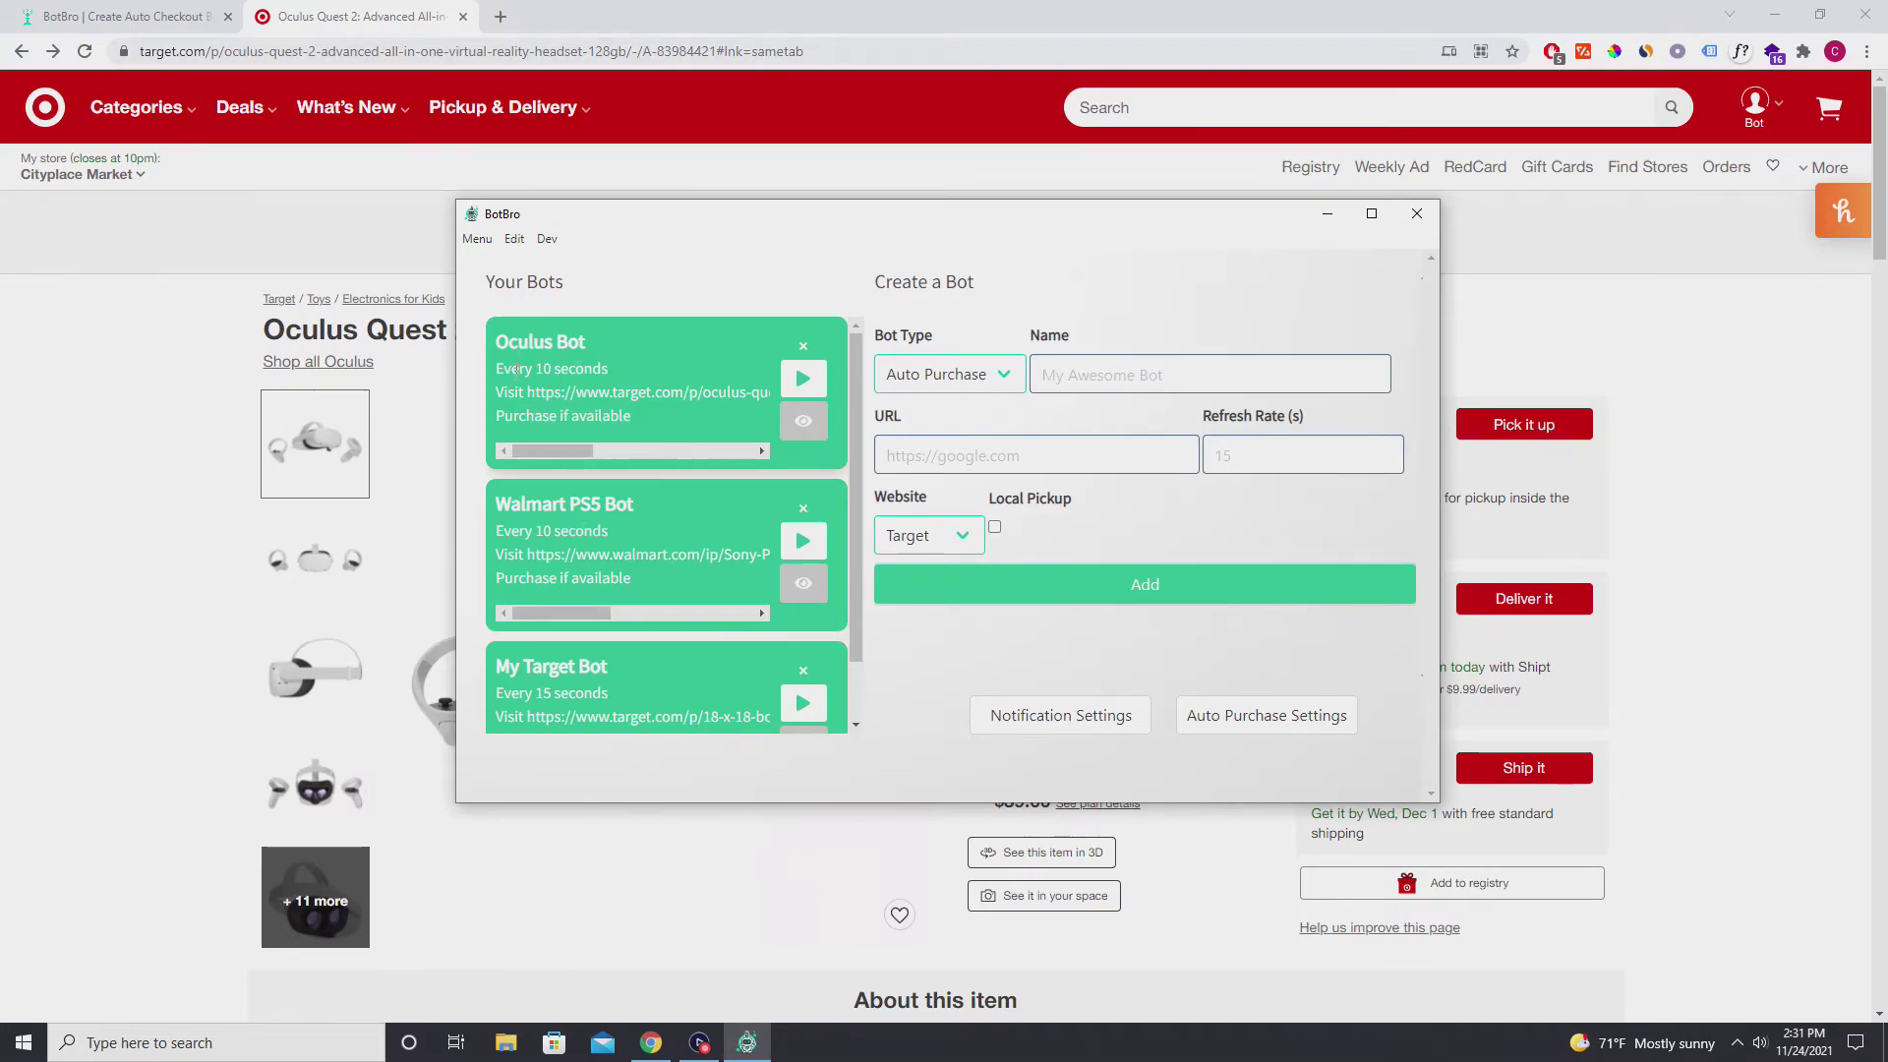
Start the Oculus Bot so automated Chrome carts the Oculus Quest 2 and reaches Target checkout.
{"action": "left_click_drag", "start_coordinate": [562, 451], "coordinate": [532, 447]}
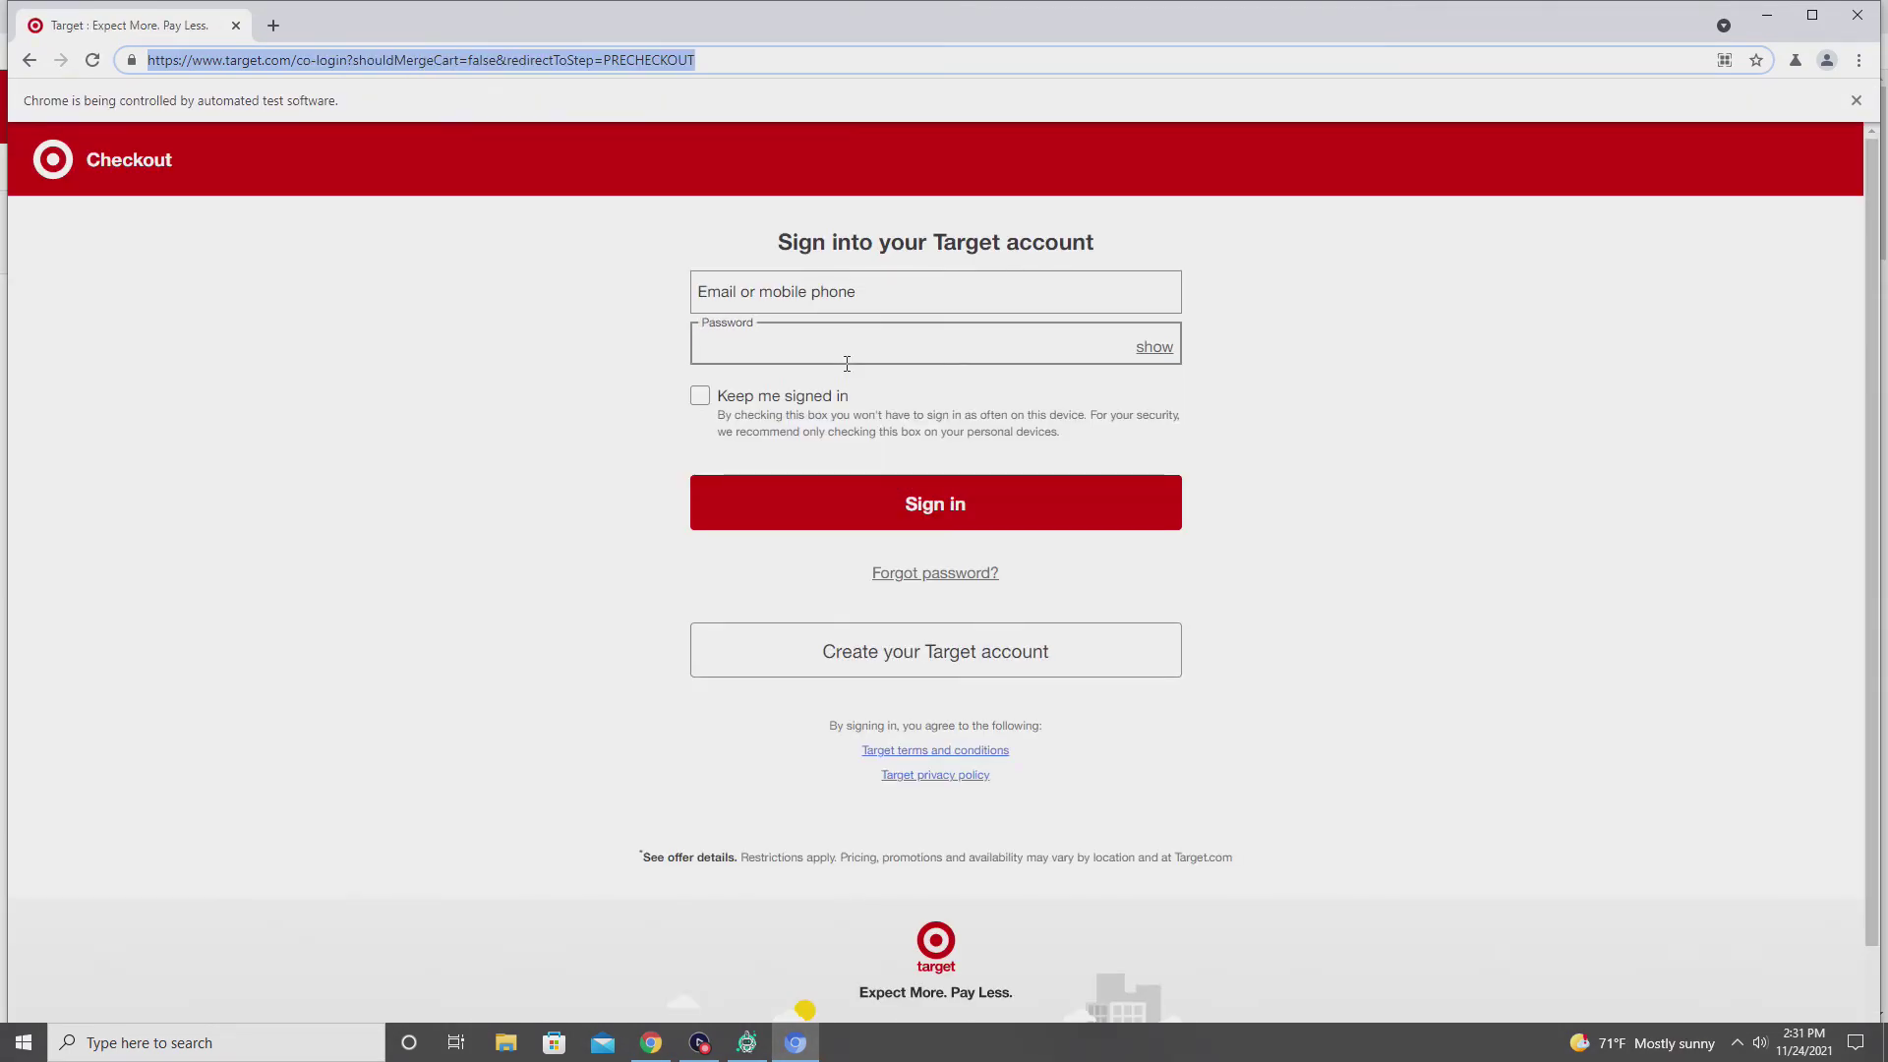
Sign in to Target with the account email and password.
{"action": "key", "text": "Tab"}
{"action": "type", "text": "••••••••••"}
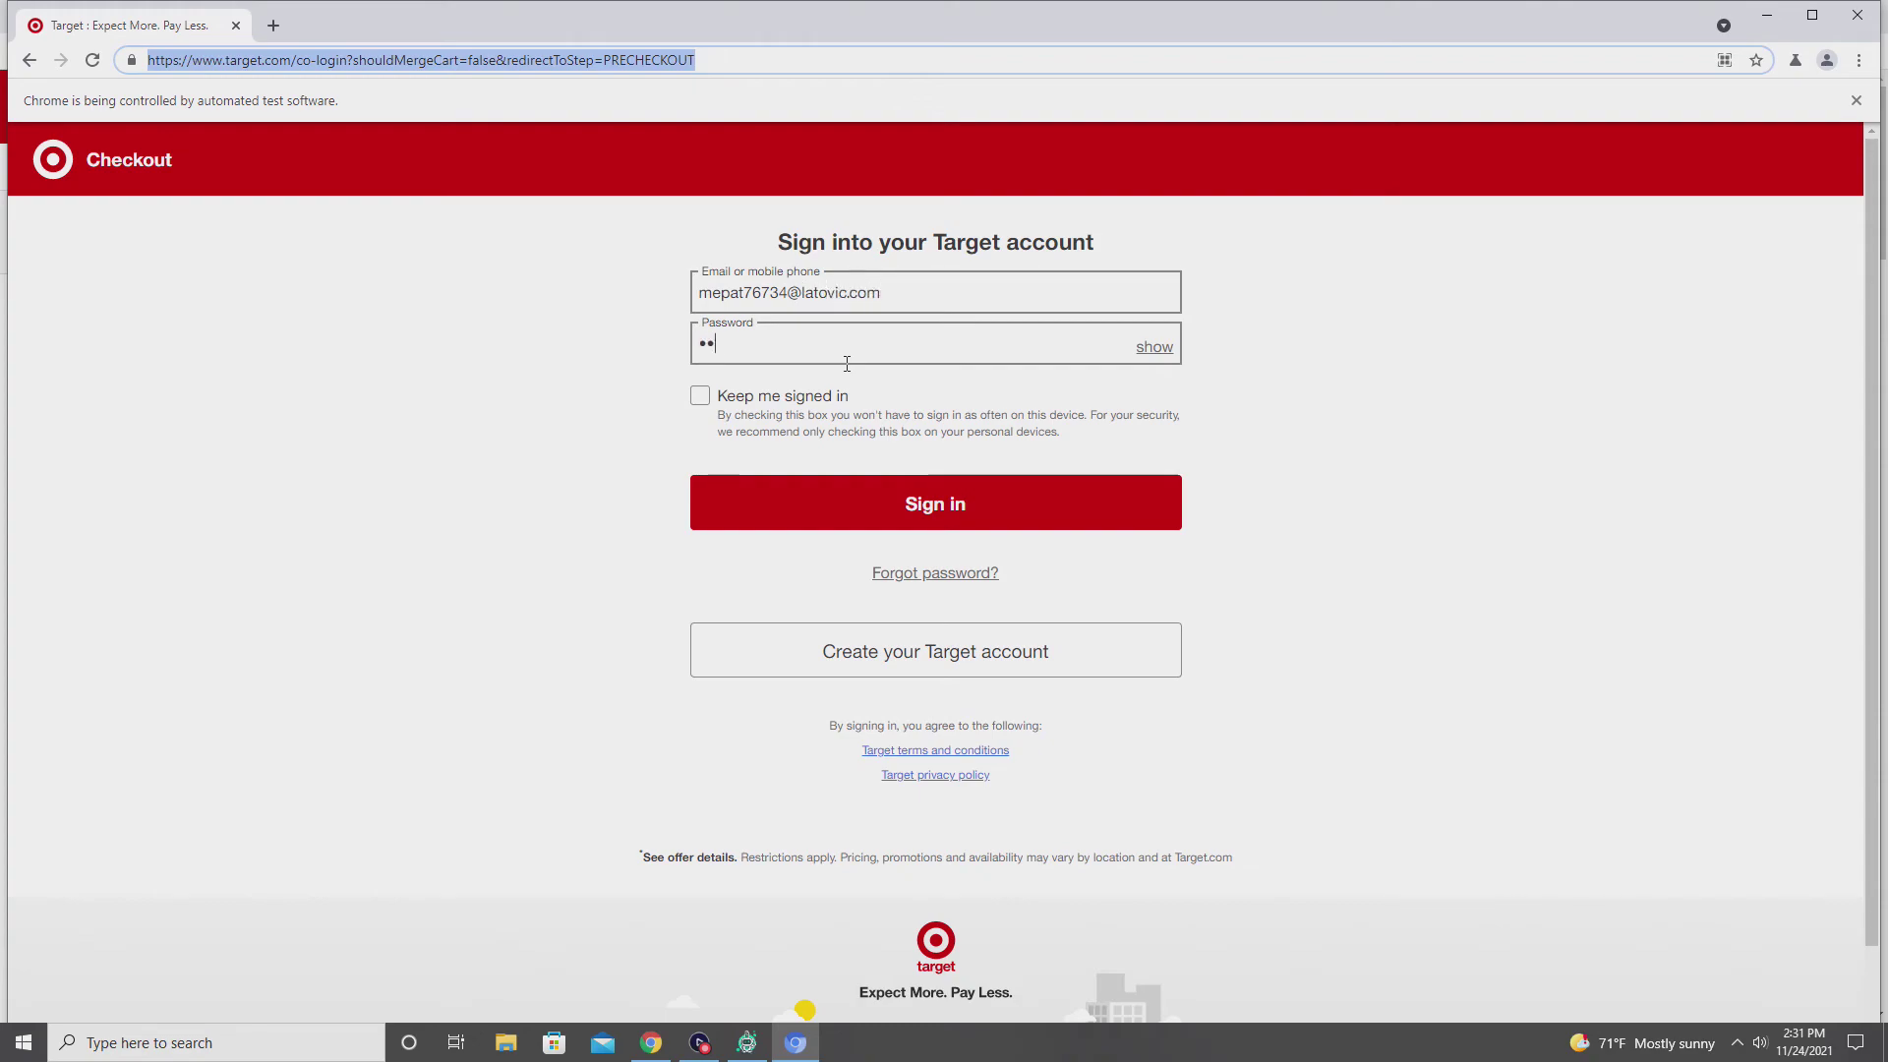
{"action": "key", "text": "Return"}
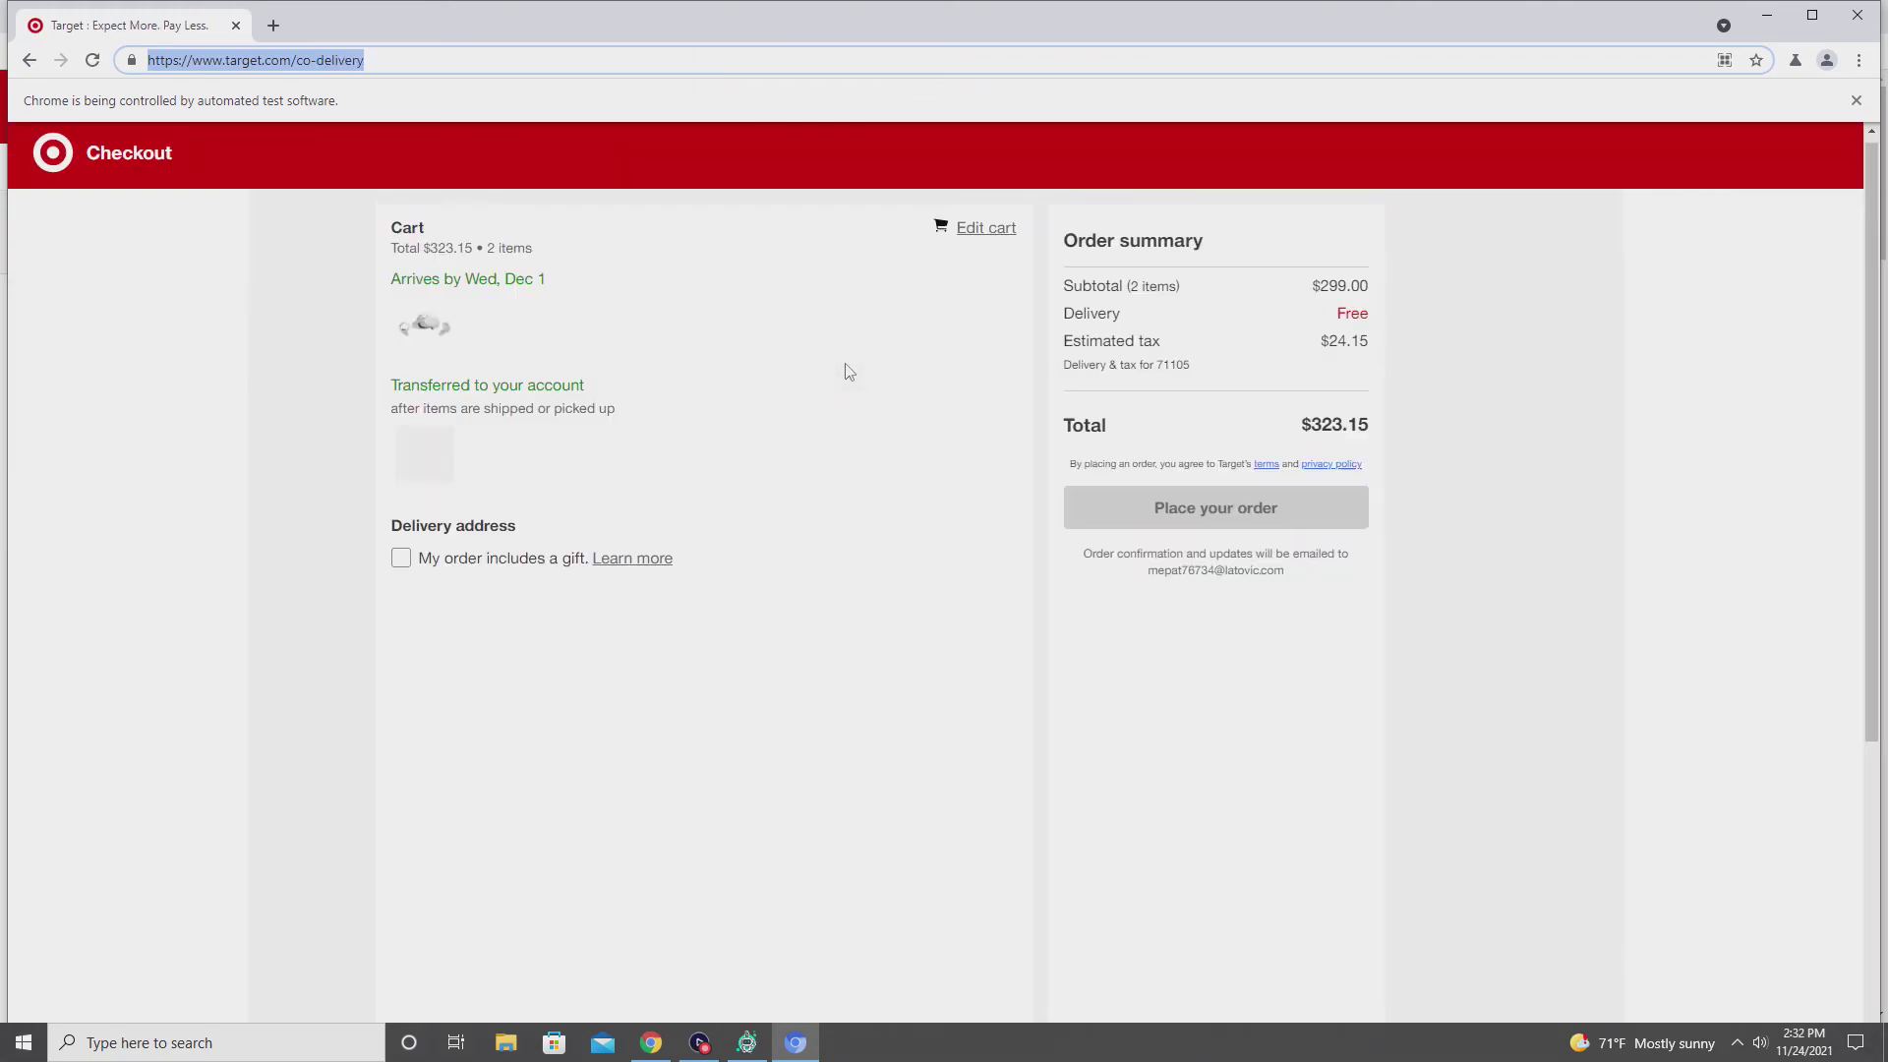
Return to the checkout page and scroll down the $323.15 delivery step.
{"action": "left_click", "coordinate": [747, 1042]}
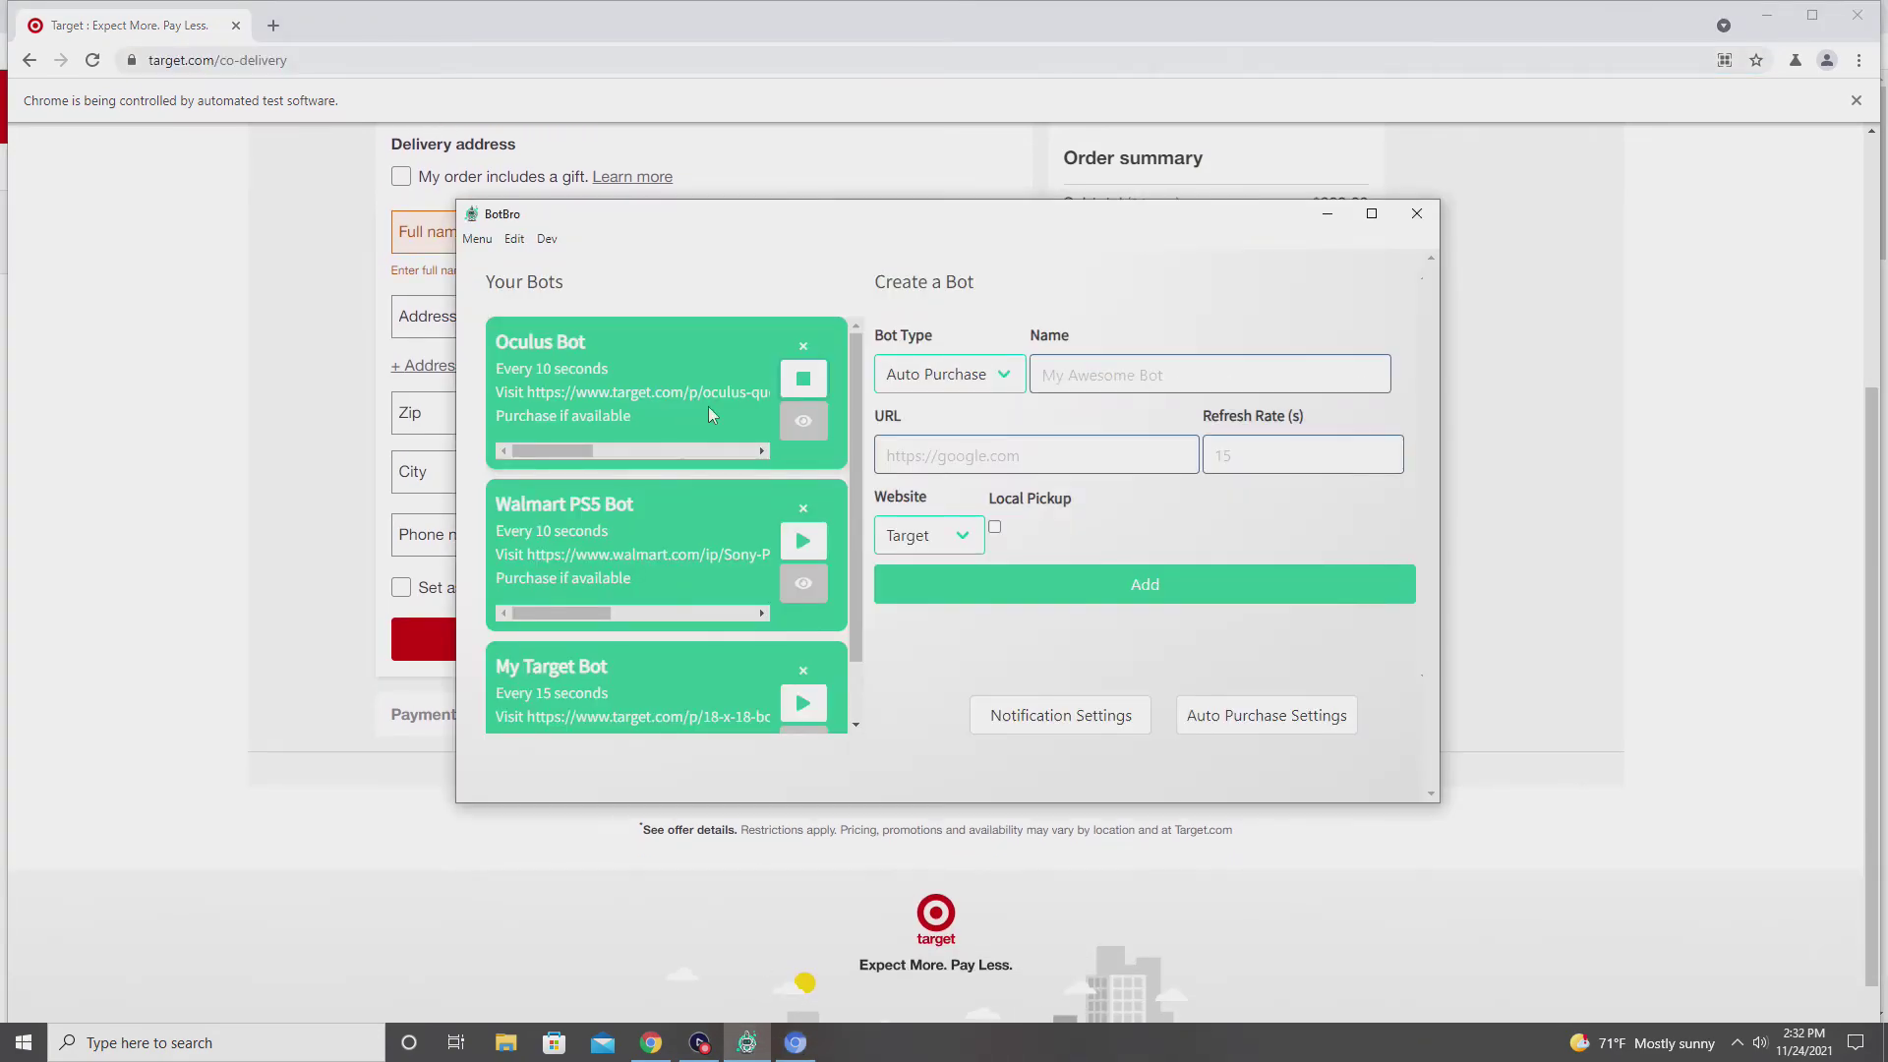
{"action": "left_click", "coordinate": [804, 379]}
{"action": "left_click", "coordinate": [1550, 527]}
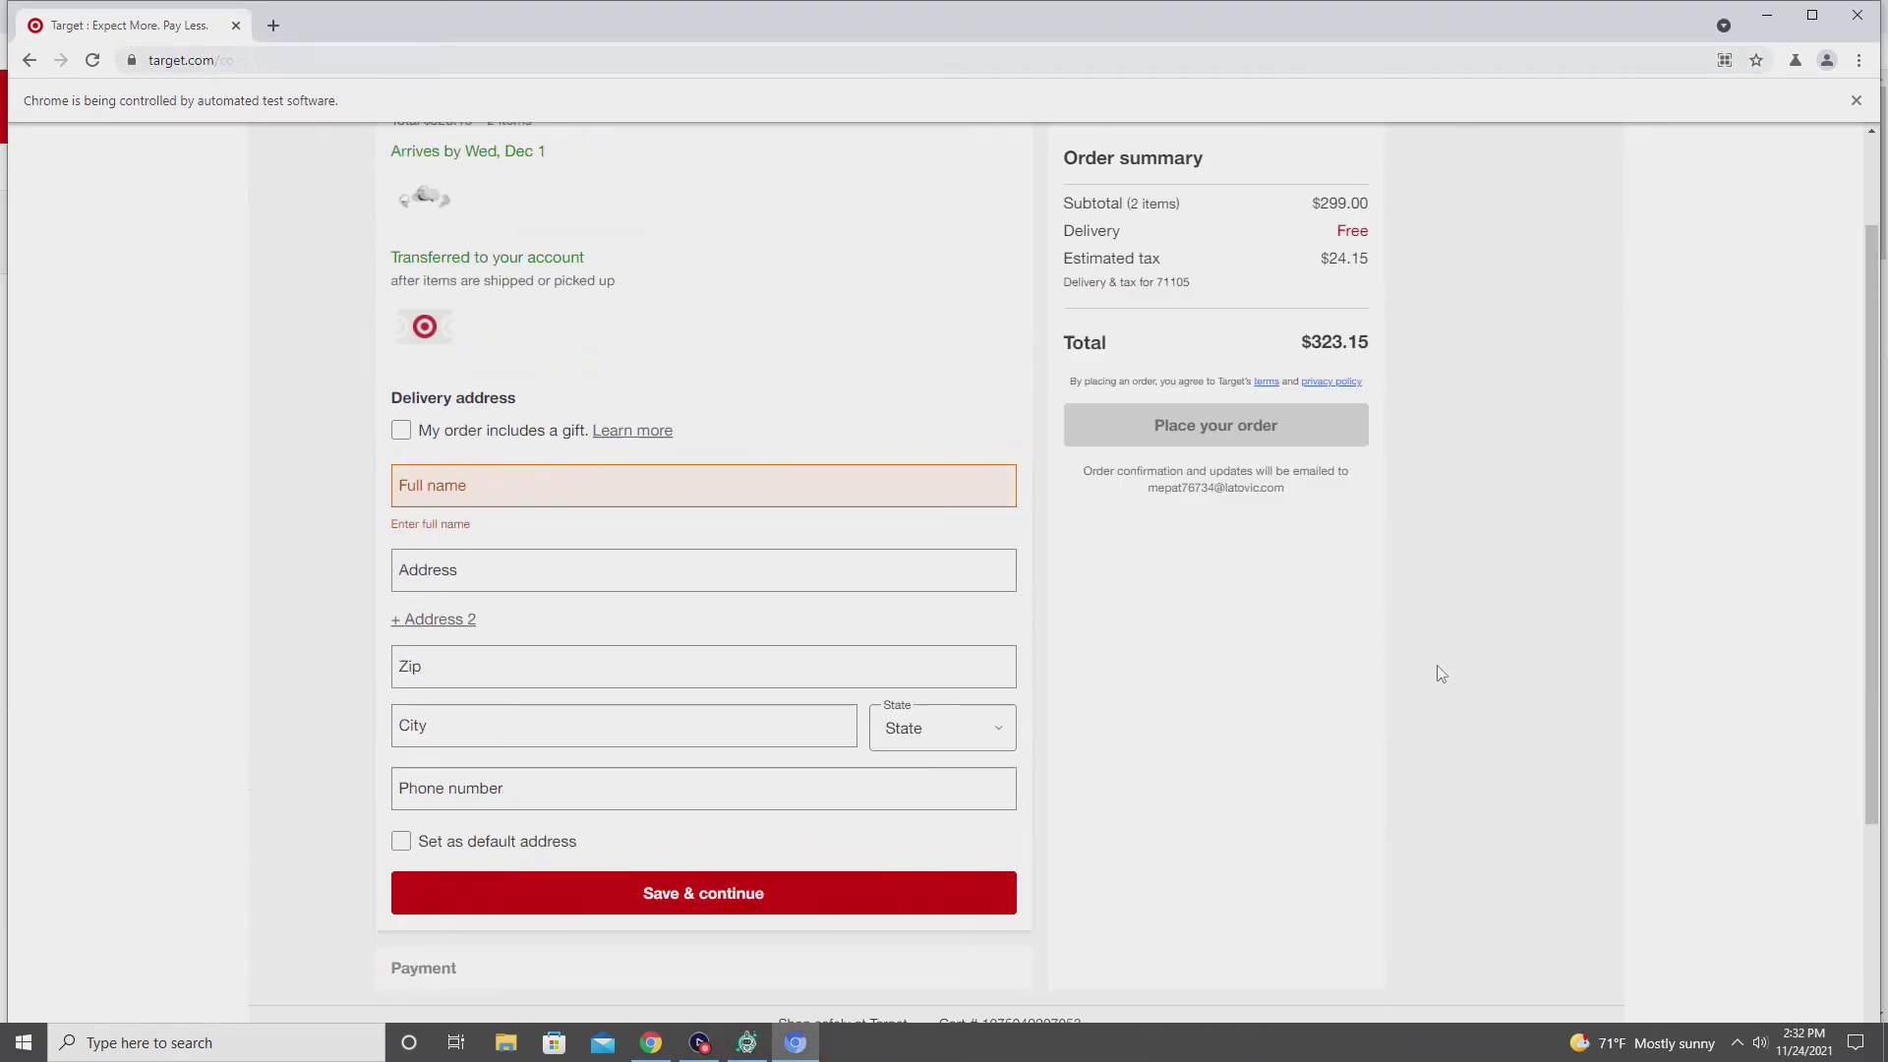
{"action": "scroll", "coordinate": [1353, 668], "scroll_direction": "down", "scroll_amount": 2}
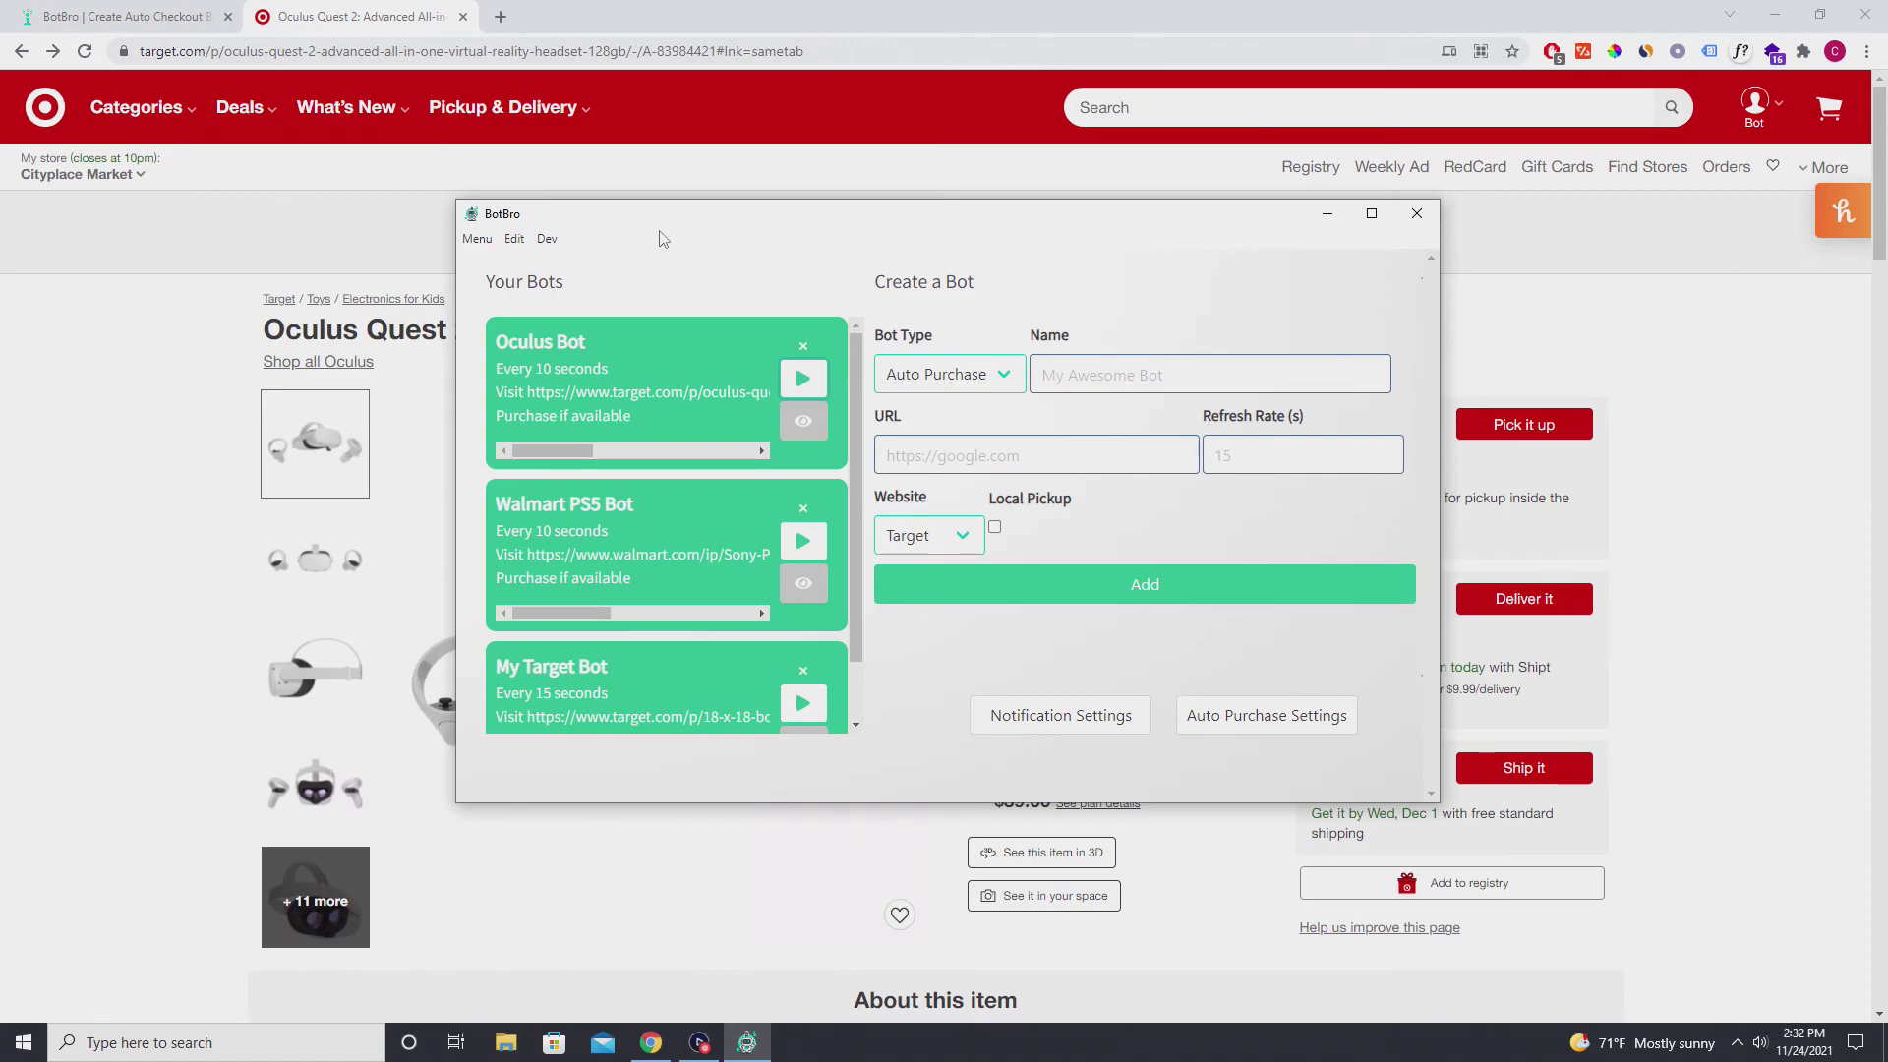
Preview the Notification bot type, revert to Auto Purchase for Target, then switch to the botbro.io tab.
{"action": "left_click", "coordinate": [932, 535]}
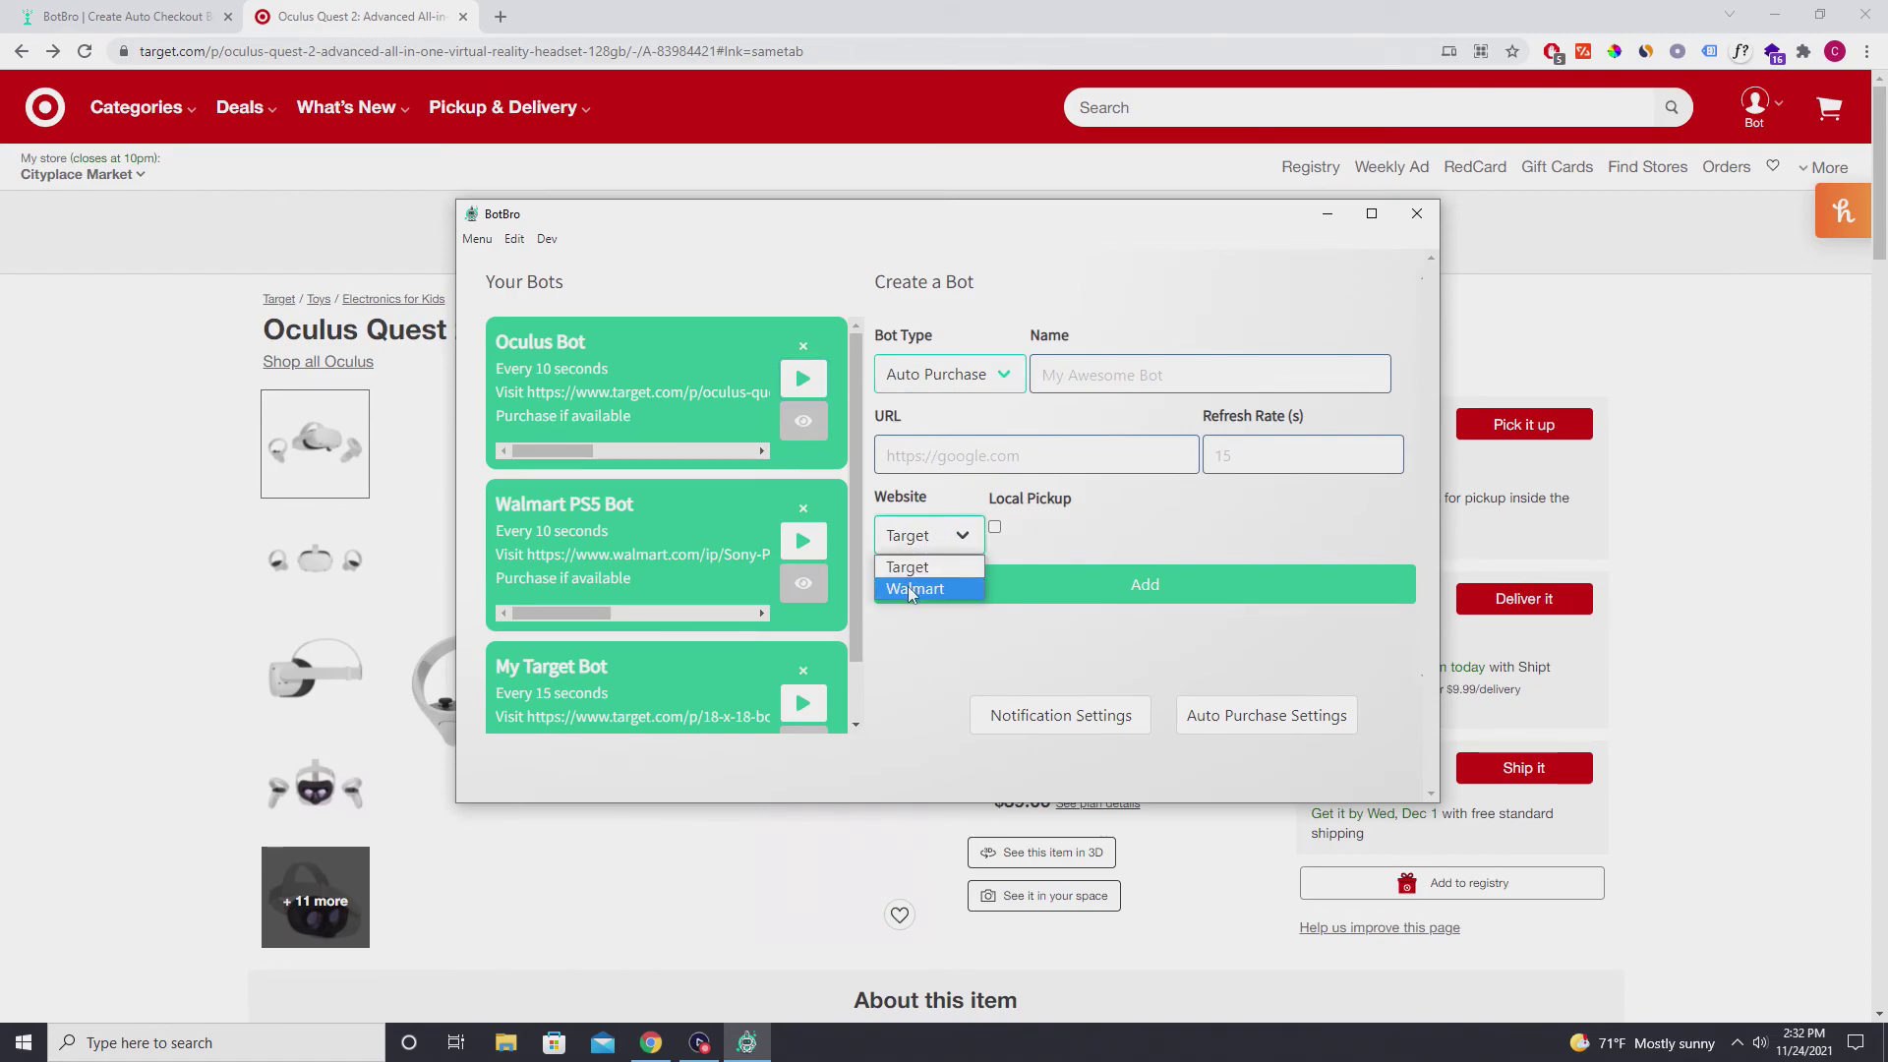
{"action": "left_click", "coordinate": [932, 391]}
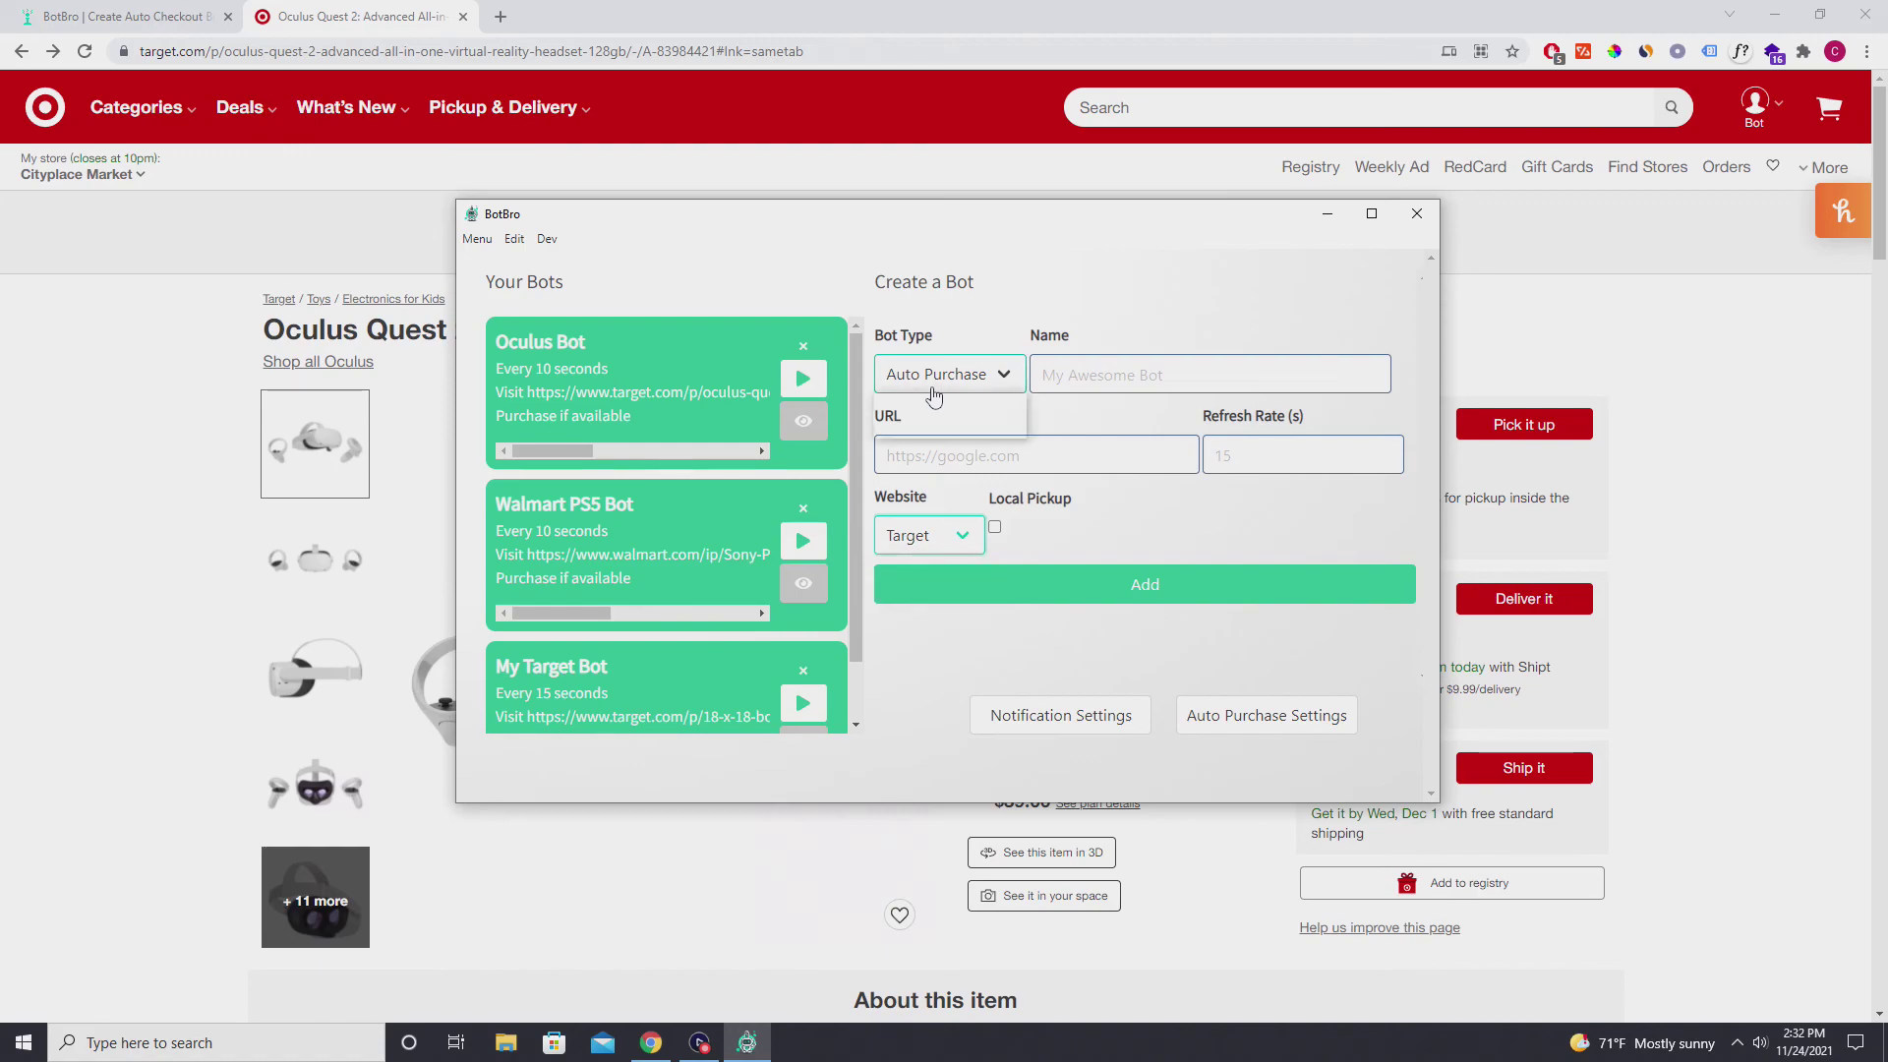
{"action": "left_click", "coordinate": [930, 405]}
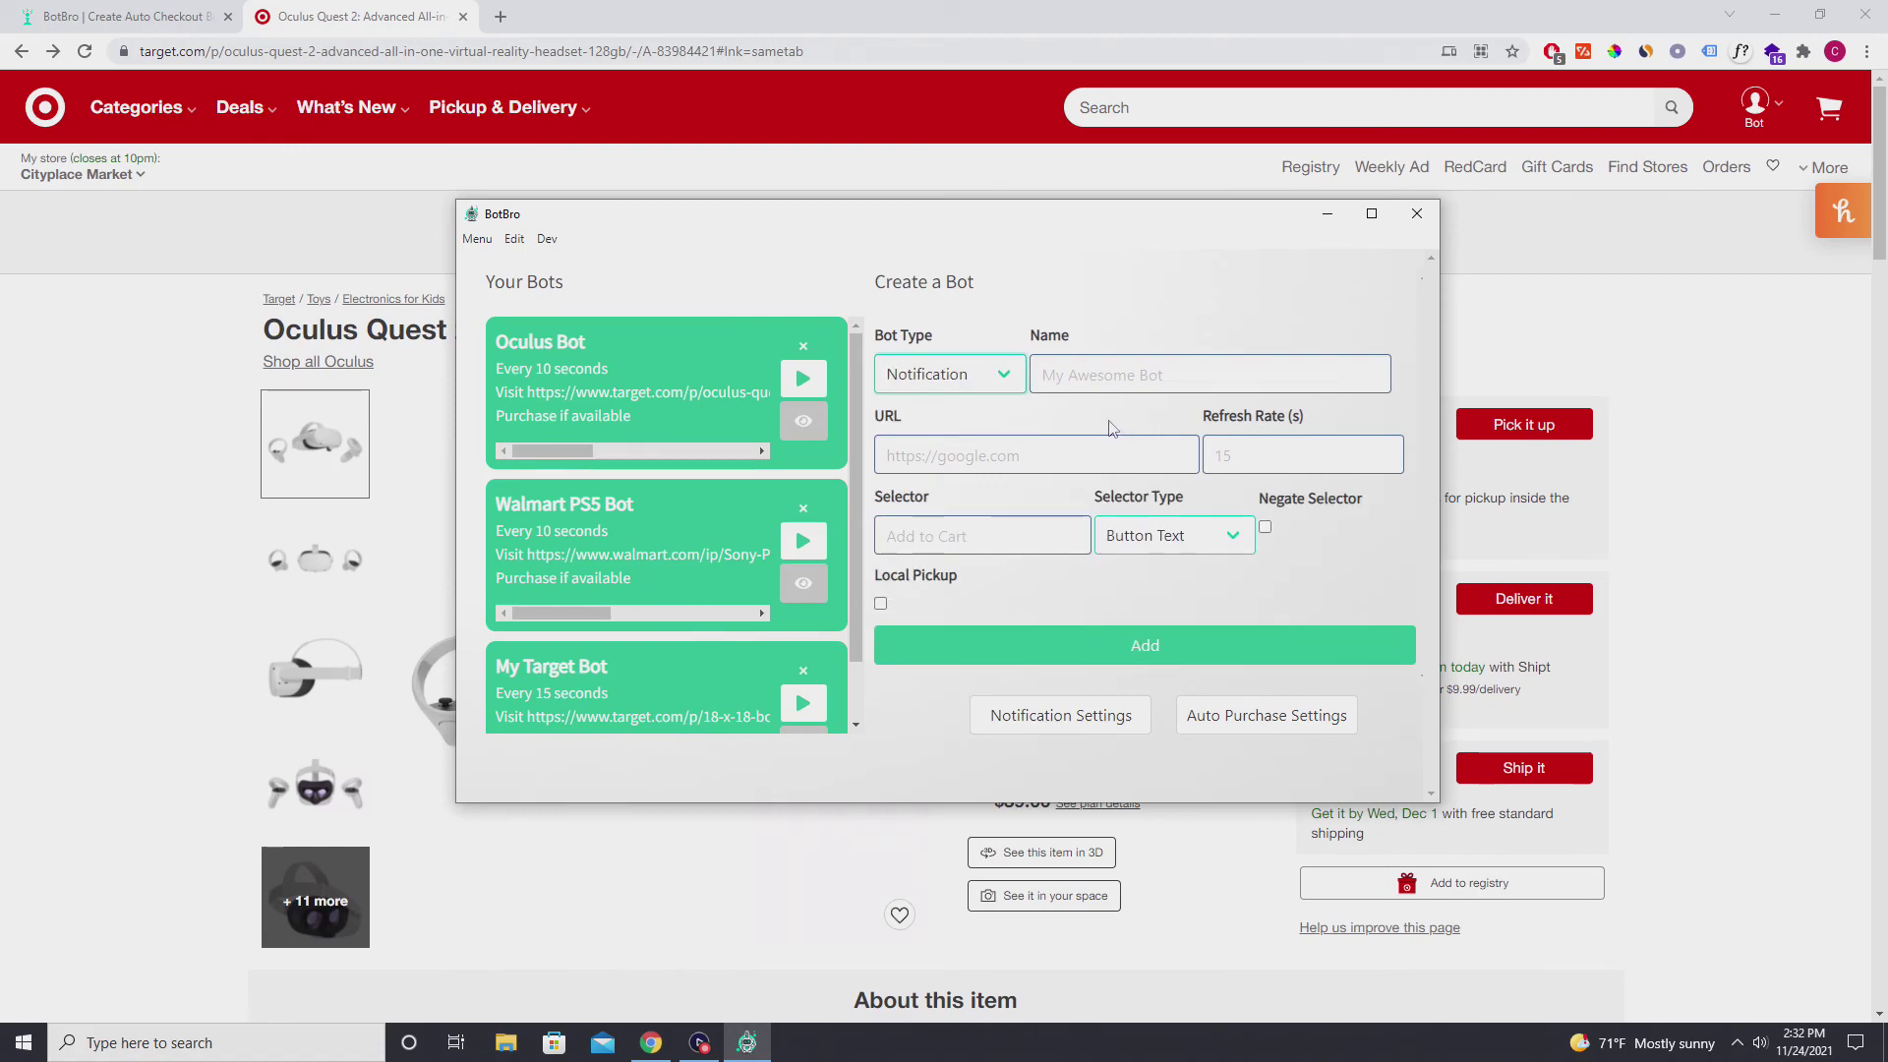
{"action": "left_click", "coordinate": [895, 374]}
{"action": "left_click", "coordinate": [932, 426]}
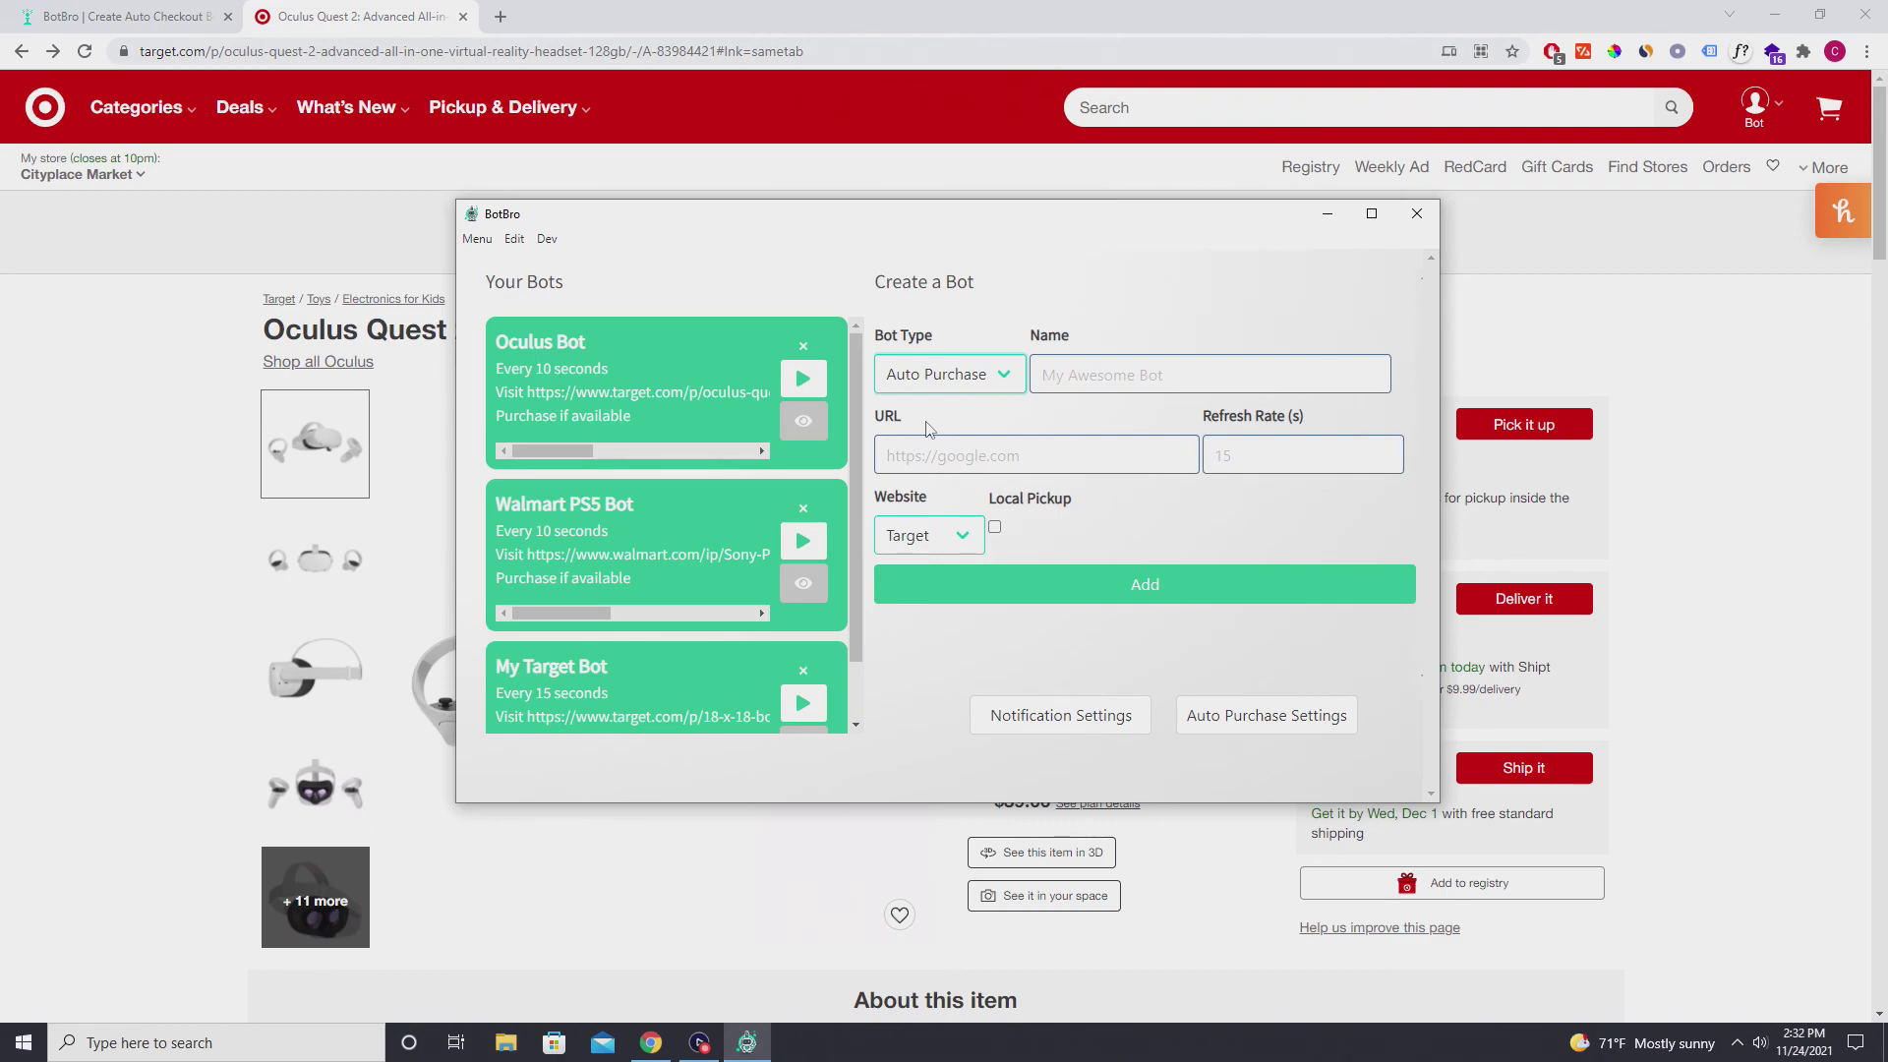
{"action": "left_click", "coordinate": [118, 16]}
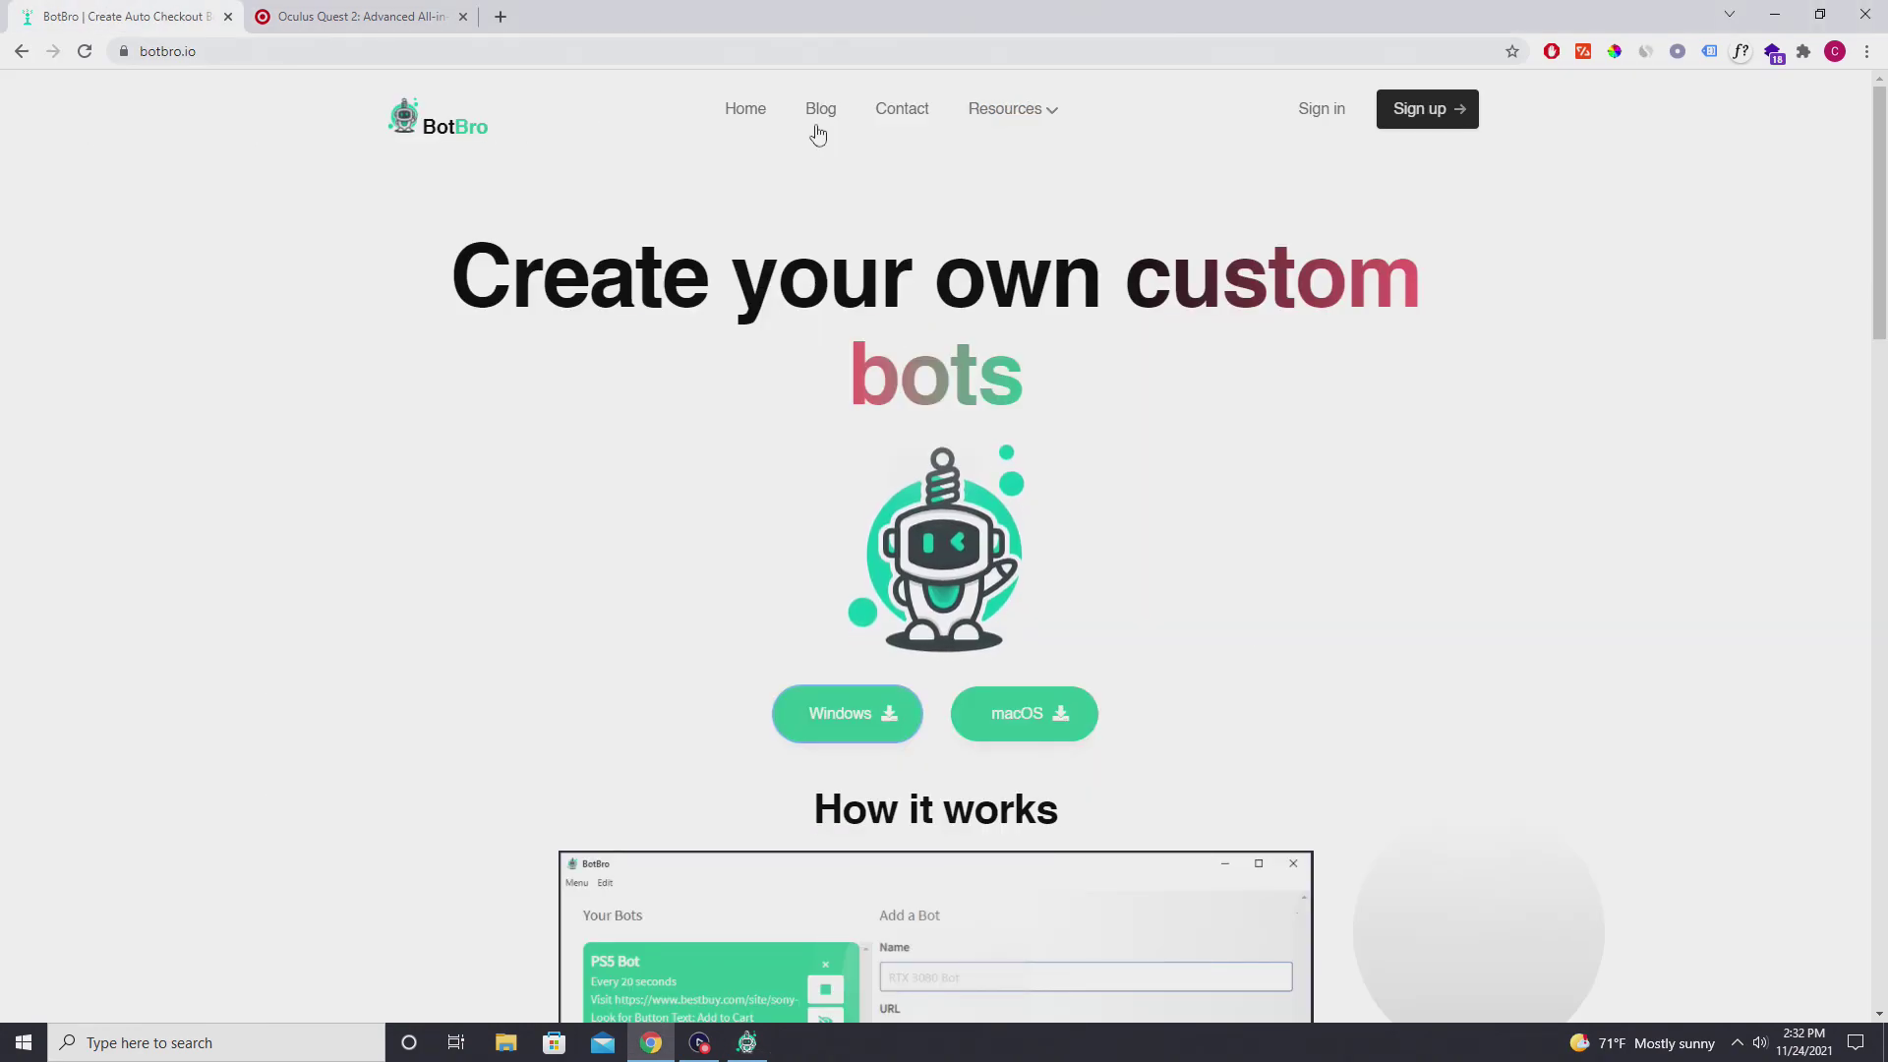
Open the botbro.io Contact page, look over its form, then return to the BotBro app.
{"action": "left_click", "coordinate": [899, 110]}
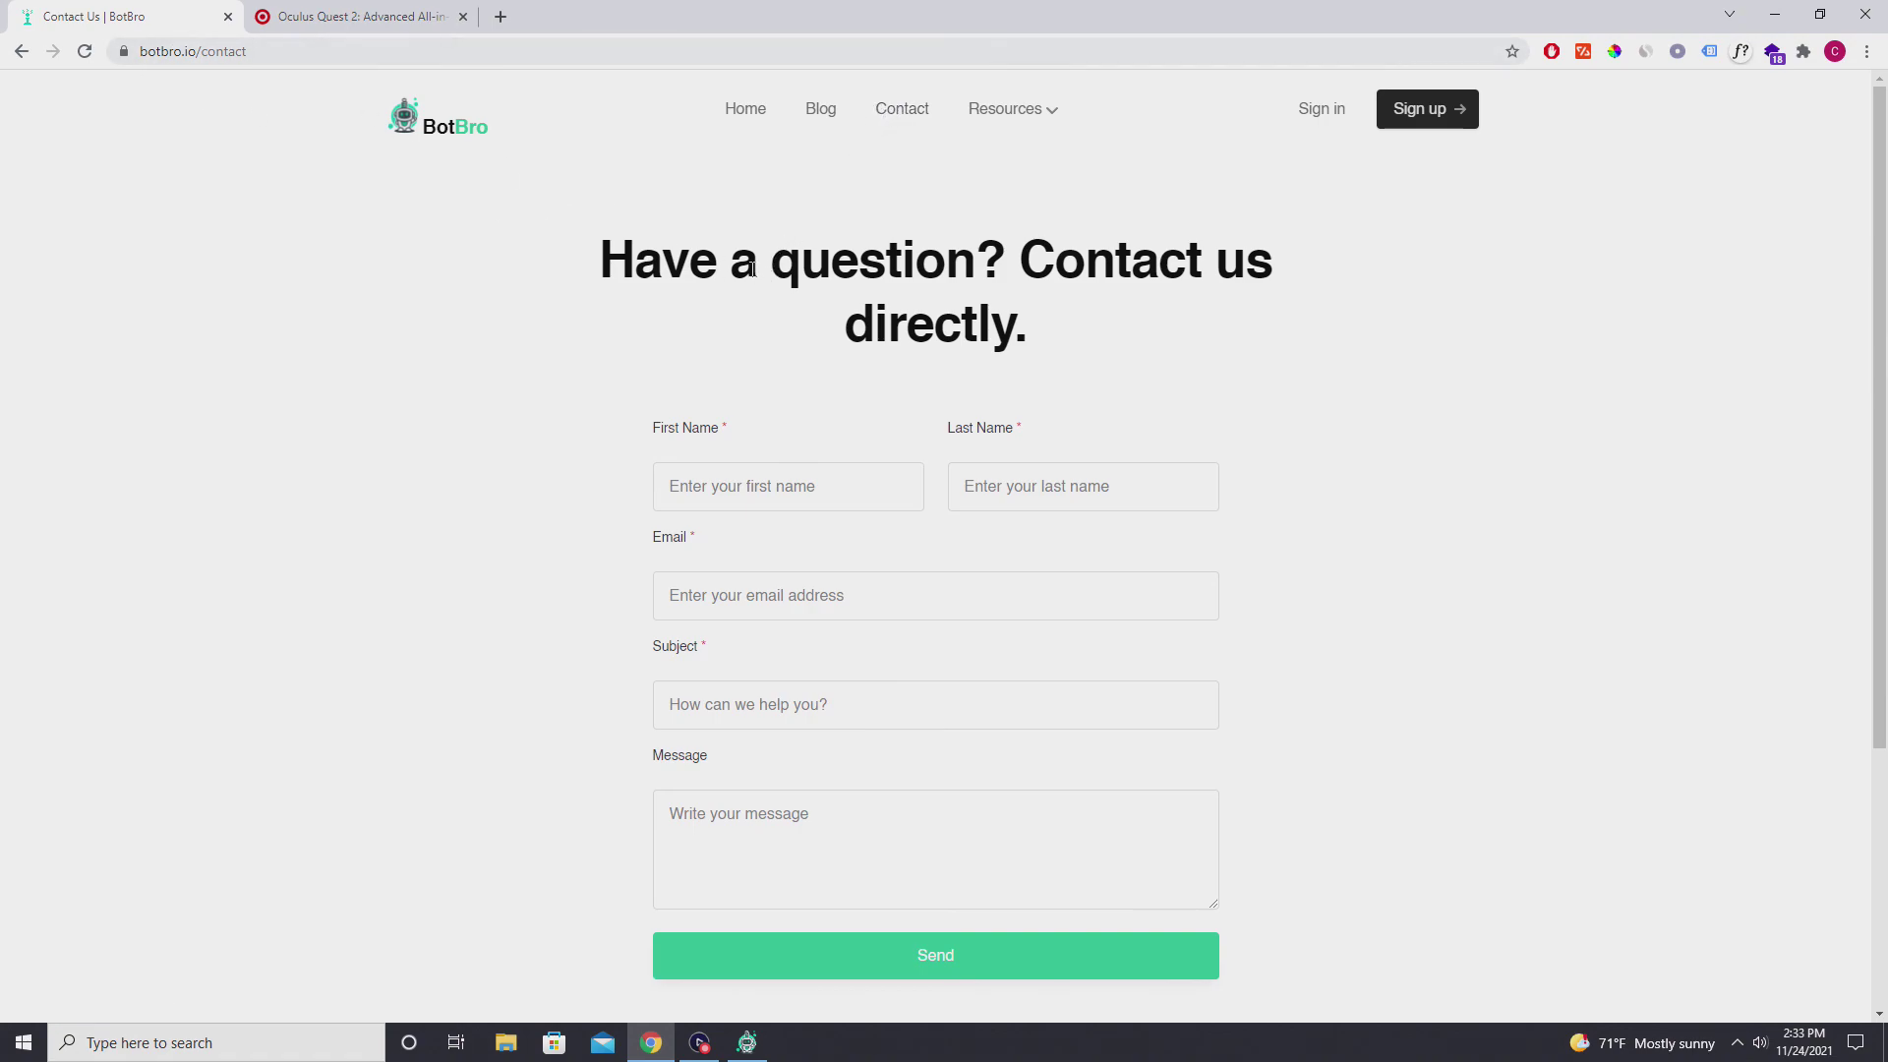
{"action": "scroll", "coordinate": [750, 267], "scroll_direction": "down", "scroll_amount": 3}
{"action": "scroll", "coordinate": [752, 266], "scroll_direction": "up", "scroll_amount": 3}
{"action": "left_click", "coordinate": [747, 1043]}
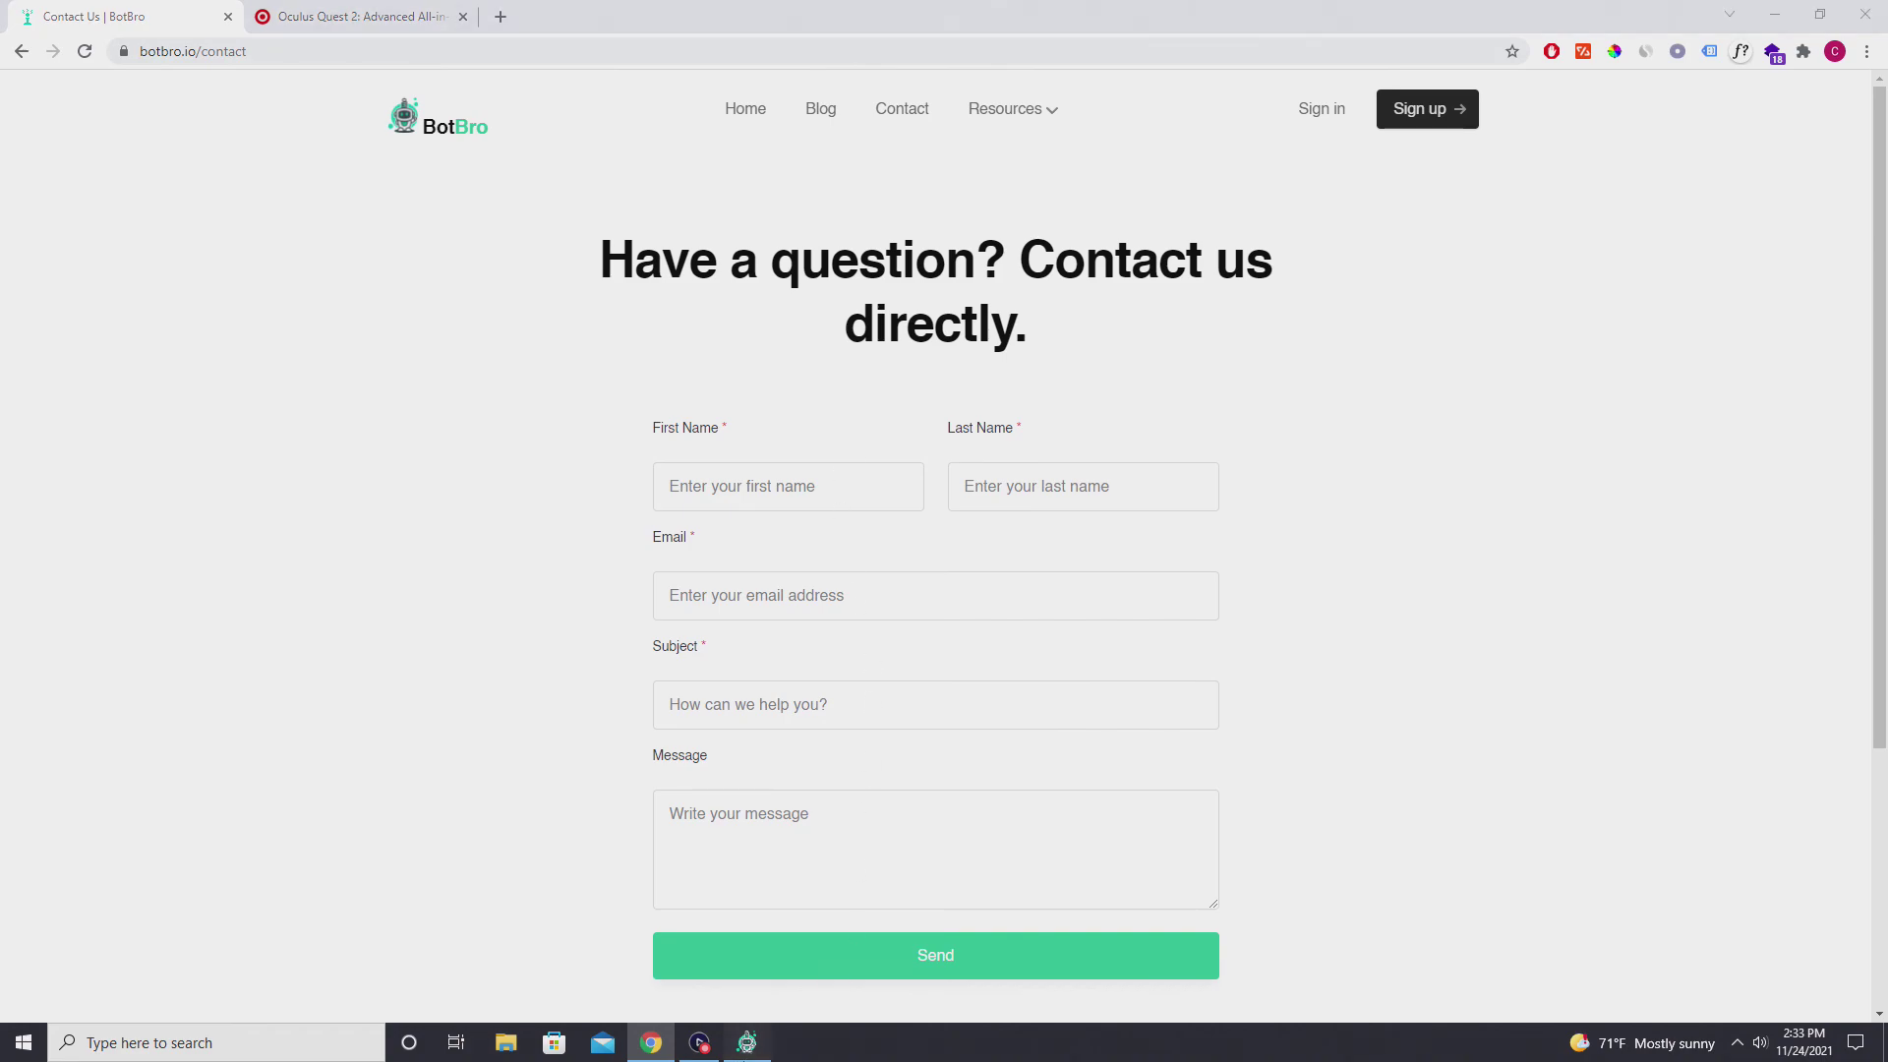